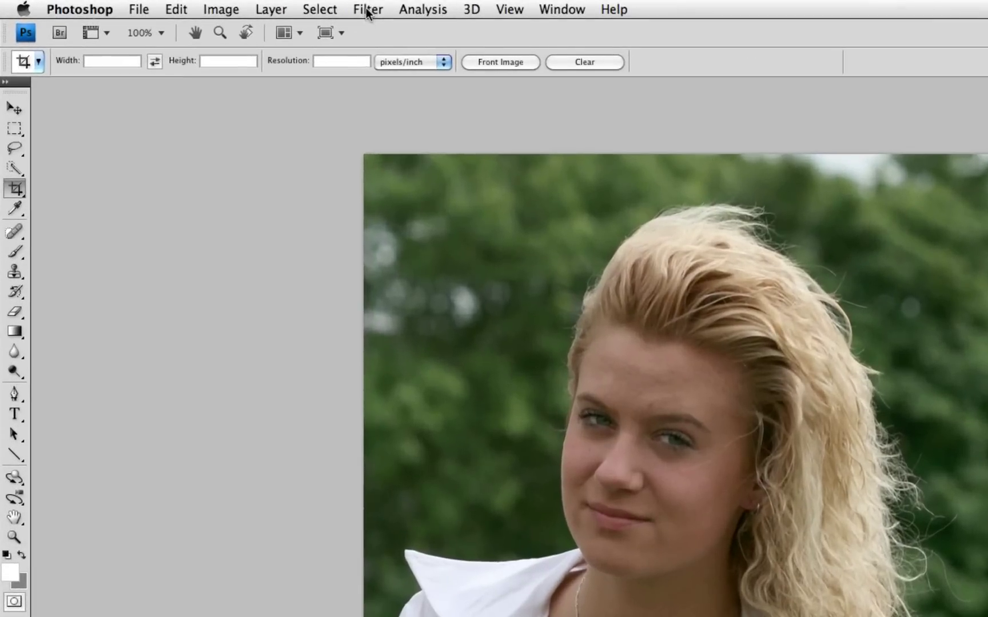
# Step: Run Topaz ReMask 3 on the portrait from Photoshop's Filter > Topaz Labs menu
pyautogui.click(218, 6)
pyautogui.moveTo(396, 384)
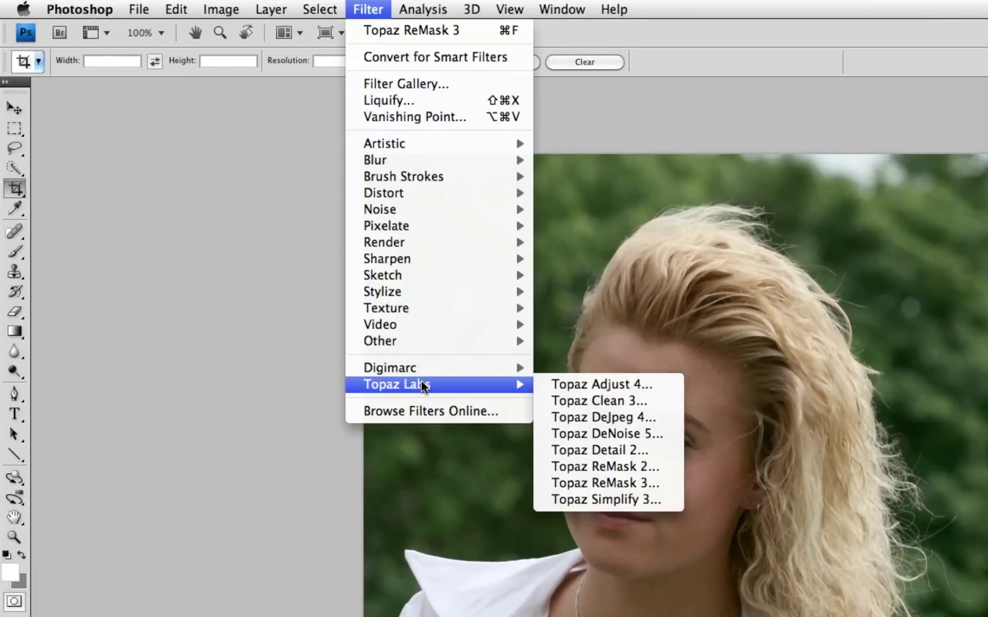
pyautogui.click(630, 481)
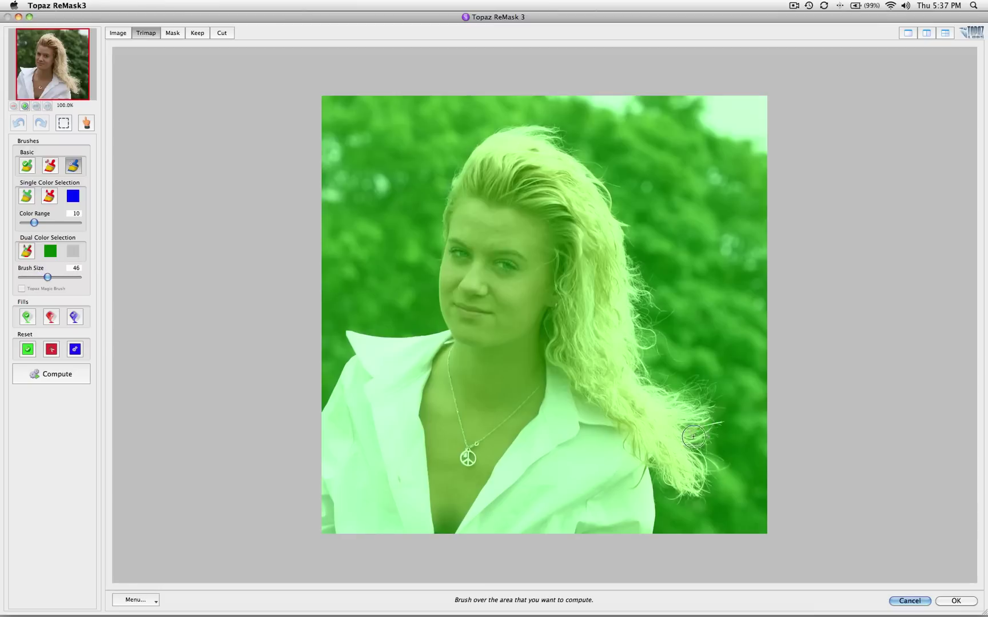
# Step: Paint the compute band from the hanging hair ends up and over the top of her head
pyautogui.press(']')
pyautogui.press(']')
pyautogui.press(']')
pyautogui.press(']')
pyautogui.press(']')
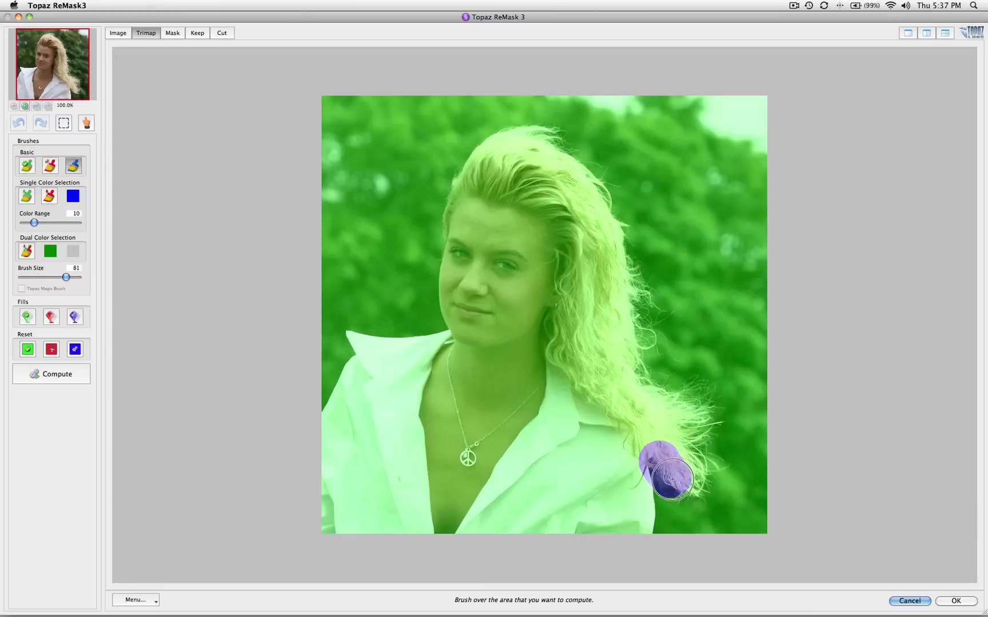
pyautogui.moveTo(658, 457)
pyautogui.mouseDown()
pyautogui.moveTo(691, 484)
pyautogui.moveTo(697, 395)
pyautogui.moveTo(666, 354)
pyautogui.moveTo(639, 277)
pyautogui.mouseUp()
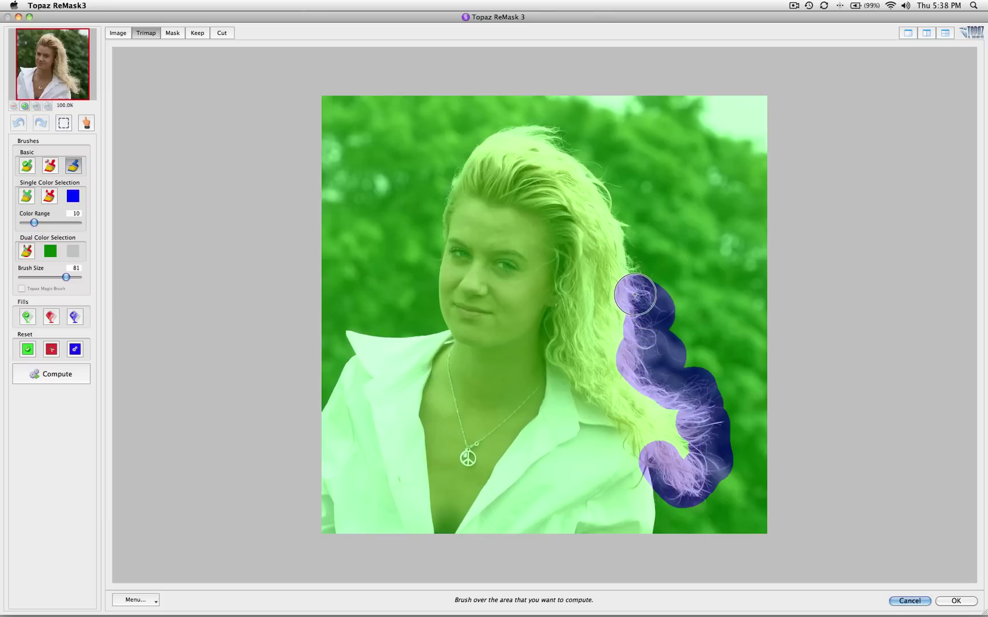
pyautogui.press('[')
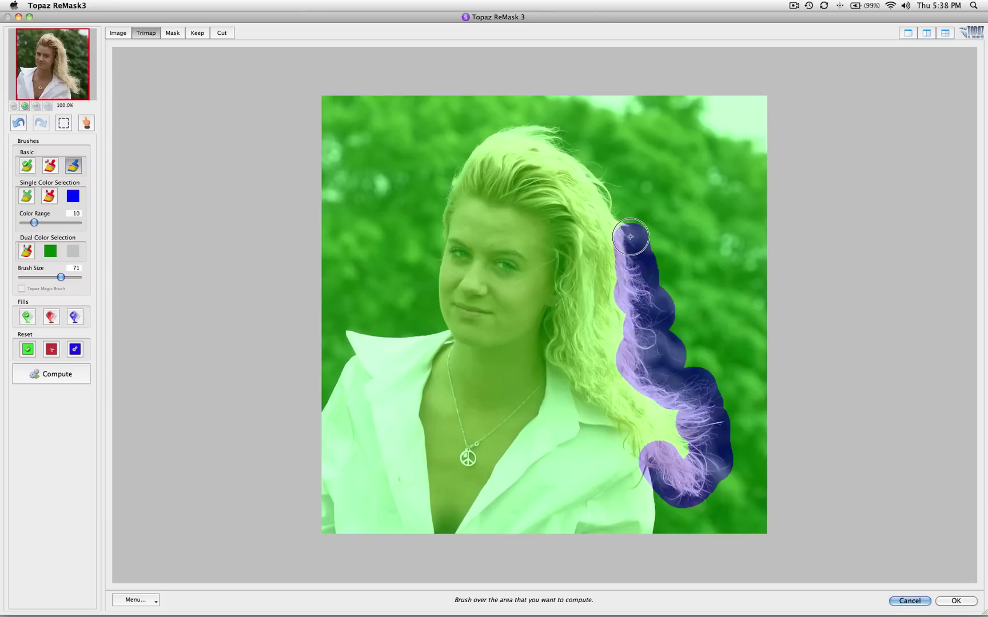
pyautogui.moveTo(638, 277)
pyautogui.mouseDown()
pyautogui.moveTo(630, 233)
pyautogui.moveTo(586, 165)
pyautogui.moveTo(537, 133)
pyautogui.mouseUp()
pyautogui.press('[')
pyautogui.press('[')
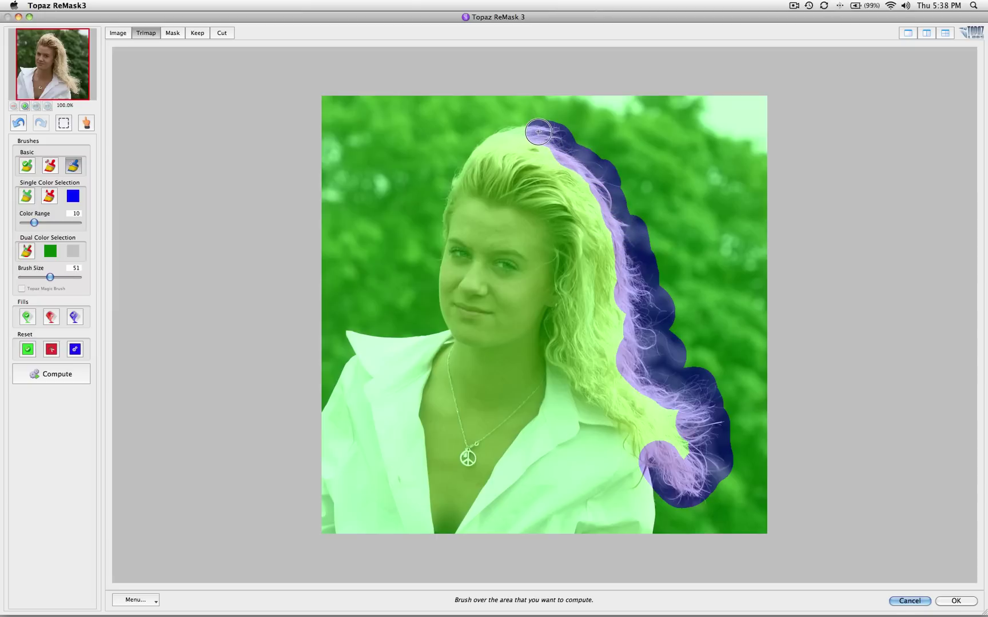
pyautogui.press('[')
pyautogui.press('[')
pyautogui.press('[')
pyautogui.moveTo(536, 133)
pyautogui.mouseDown()
pyautogui.moveTo(498, 132)
pyautogui.moveTo(471, 147)
pyautogui.moveTo(449, 192)
pyautogui.mouseUp()
pyautogui.press('[')
pyautogui.press('[')
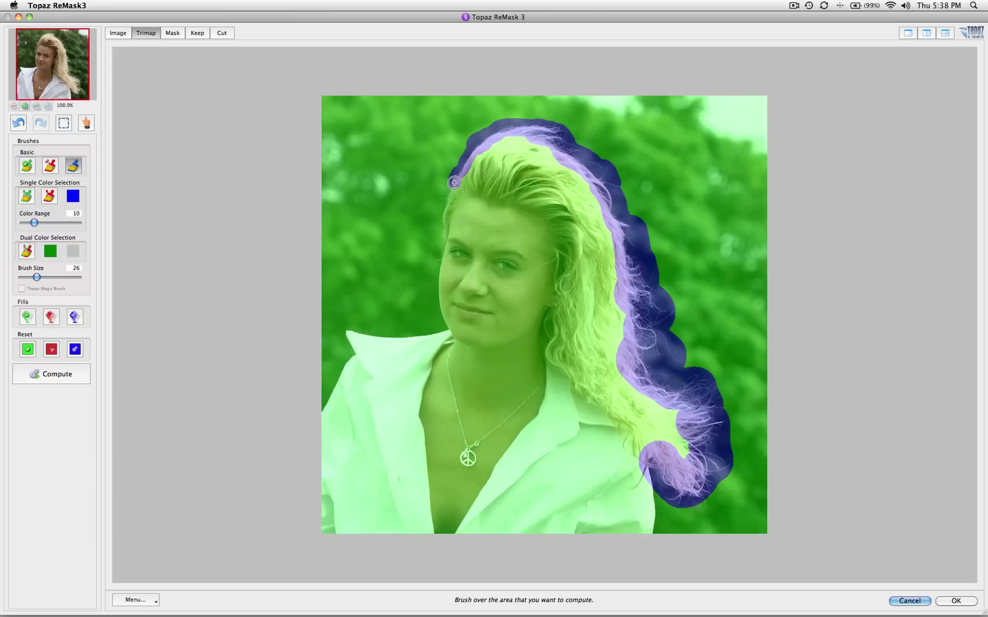
# Step: At 300% zoom, paint compute along the left hairline, face edge, collar and shirt edge
pyautogui.press('super+equal')
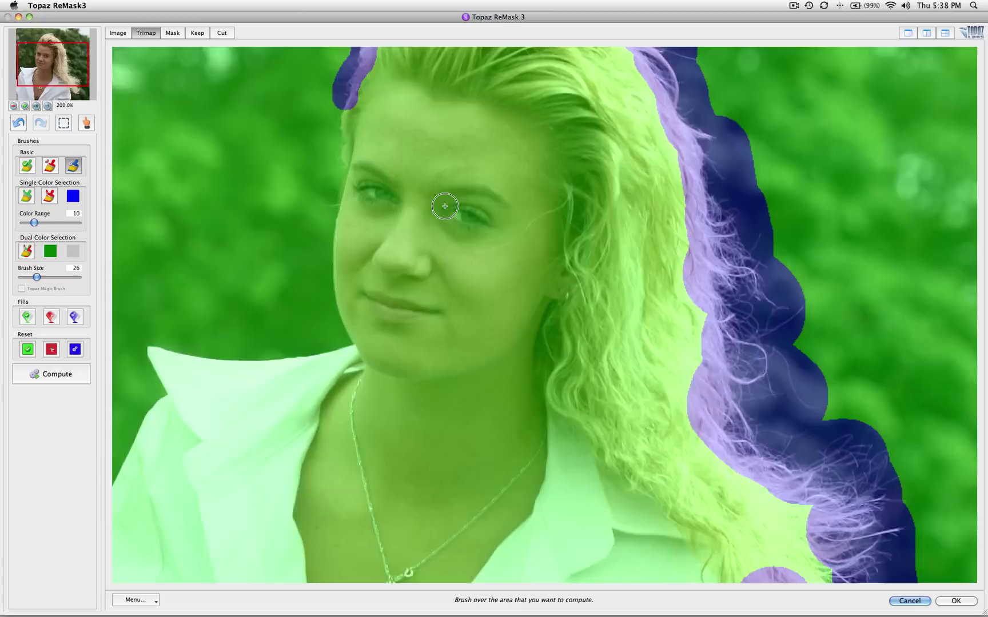
pyautogui.press('super+equal')
pyautogui.moveTo(547, 319); pyautogui.dragTo(546, 298)
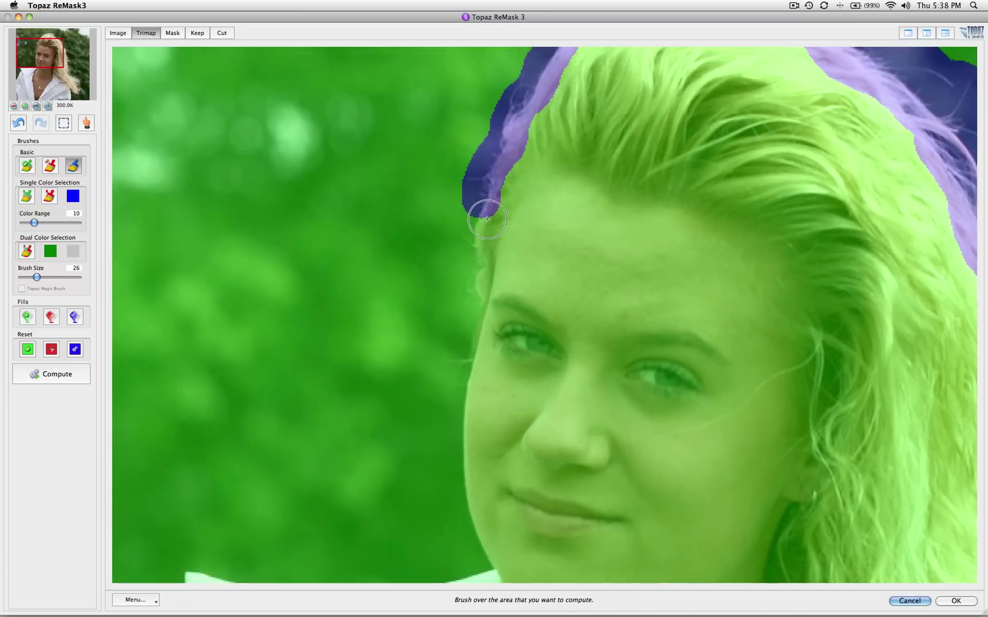
pyautogui.moveTo(487, 197)
pyautogui.mouseDown()
pyautogui.moveTo(468, 230)
pyautogui.moveTo(478, 330)
pyautogui.moveTo(459, 357)
pyautogui.moveTo(471, 424)
pyautogui.moveTo(514, 289)
pyautogui.mouseUp()
pyautogui.press('[')
pyautogui.press('[')
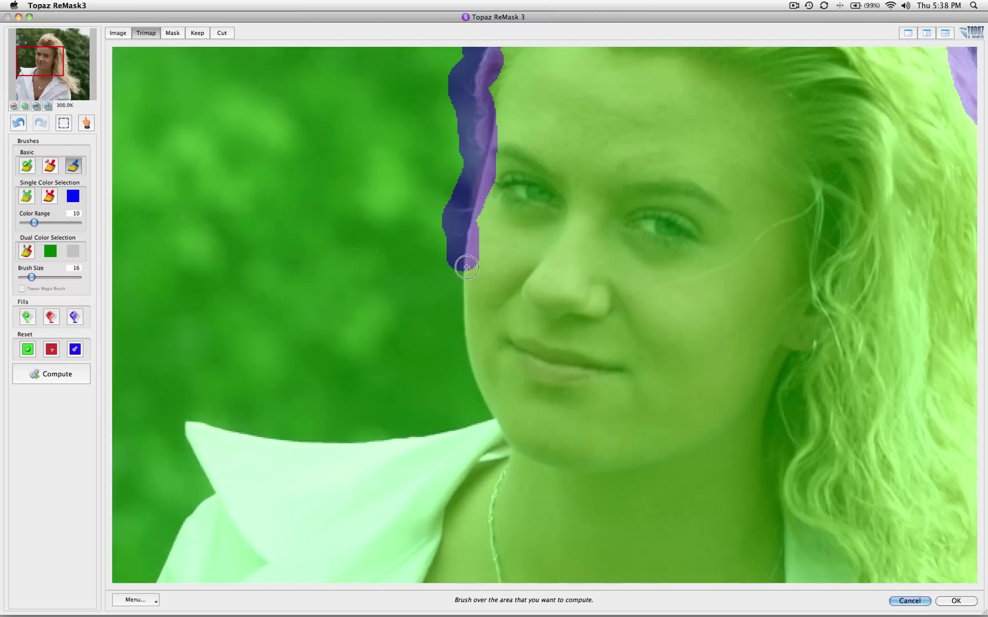
pyautogui.moveTo(463, 265)
pyautogui.mouseDown()
pyautogui.moveTo(464, 354)
pyautogui.moveTo(478, 421)
pyautogui.moveTo(388, 441)
pyautogui.moveTo(276, 443)
pyautogui.moveTo(187, 415)
pyautogui.moveTo(209, 424)
pyautogui.mouseUp()
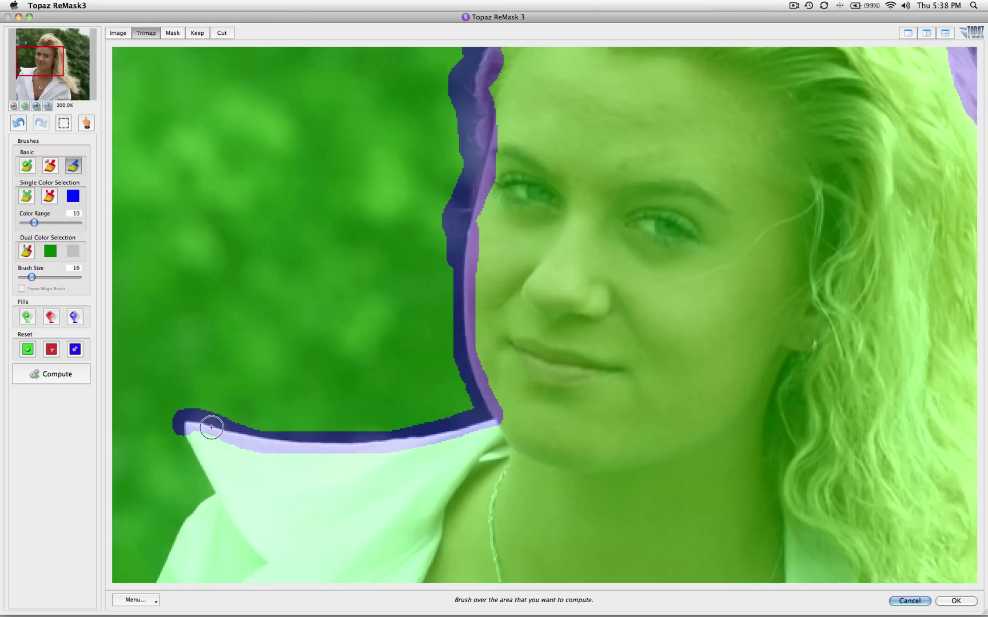
pyautogui.scroll(-3, 534, 338)
pyautogui.scroll(-1, 534, 338)
pyautogui.moveTo(186, 341)
pyautogui.mouseDown()
pyautogui.moveTo(214, 394)
pyautogui.moveTo(153, 471)
pyautogui.moveTo(114, 575)
pyautogui.mouseUp()
pyautogui.scroll(-5, 346, 306)
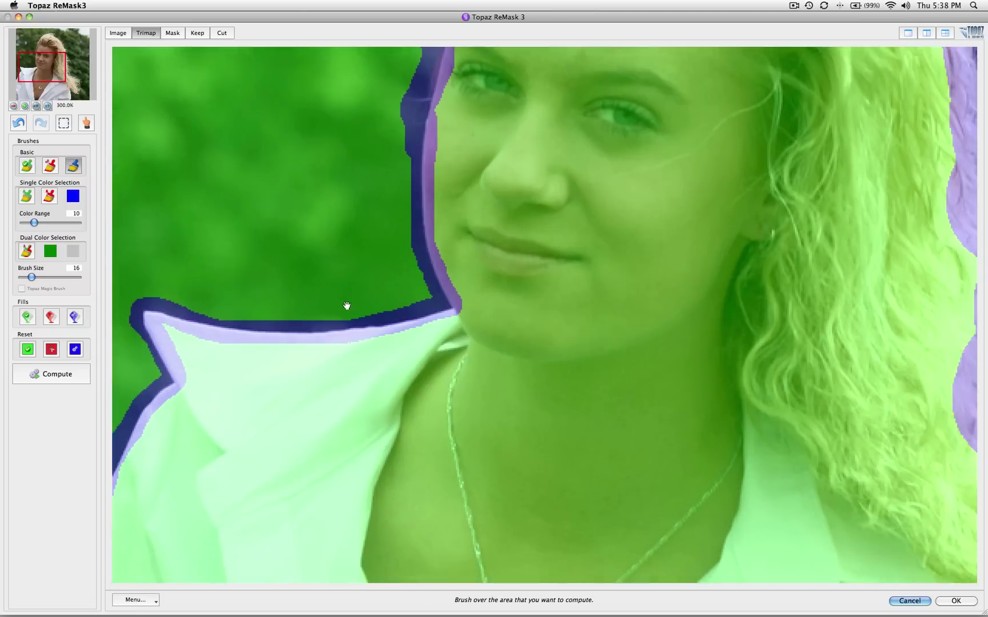
pyautogui.hscroll(8, 668, 429)
pyautogui.scroll(-7, 669, 428)
pyautogui.hscroll(6, 669, 429)
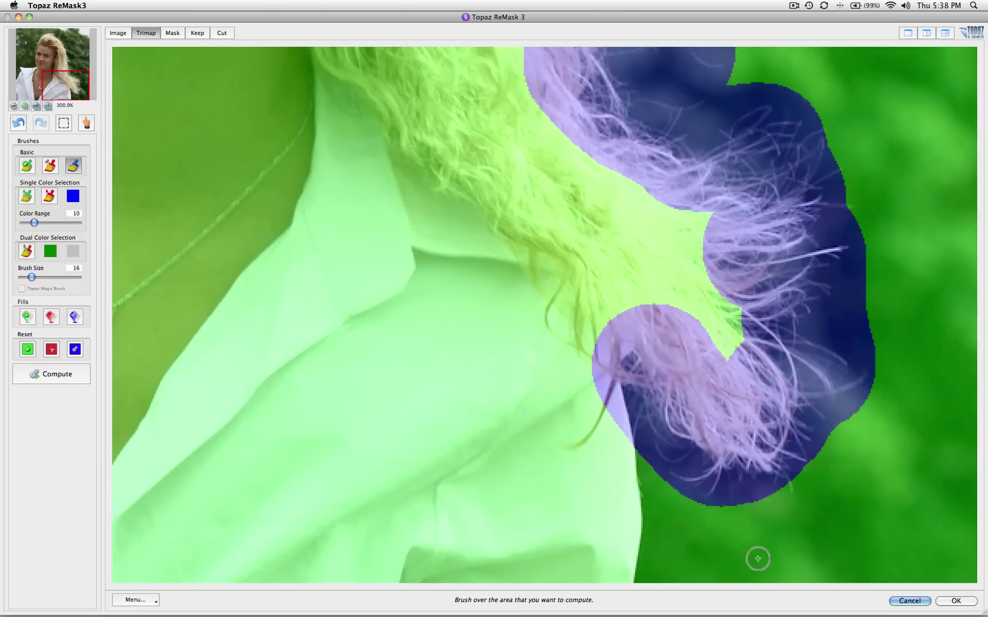
pyautogui.moveTo(635, 440); pyautogui.dragTo(632, 579)
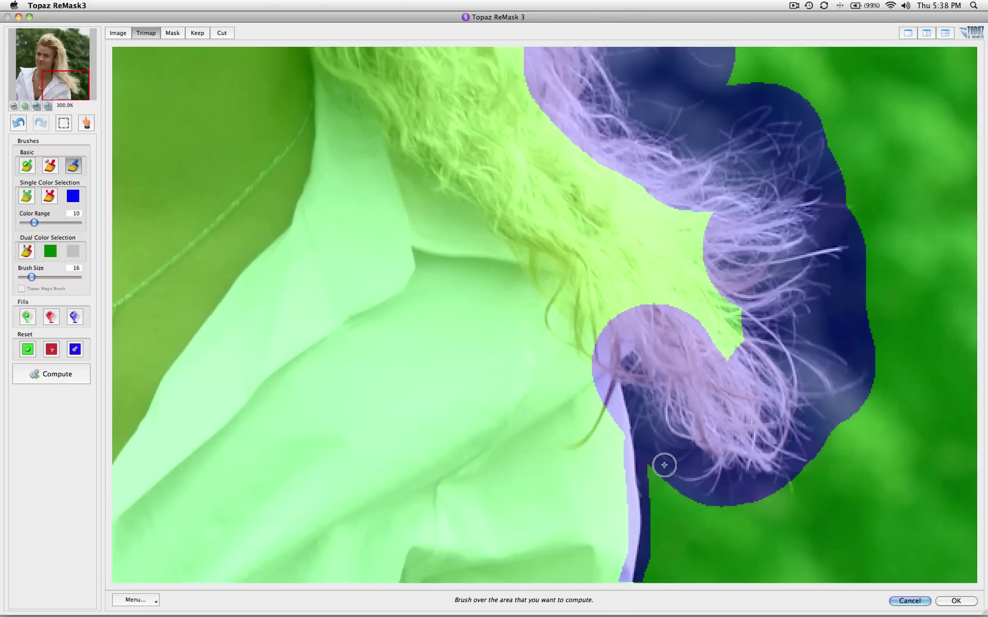
pyautogui.press('super+0')
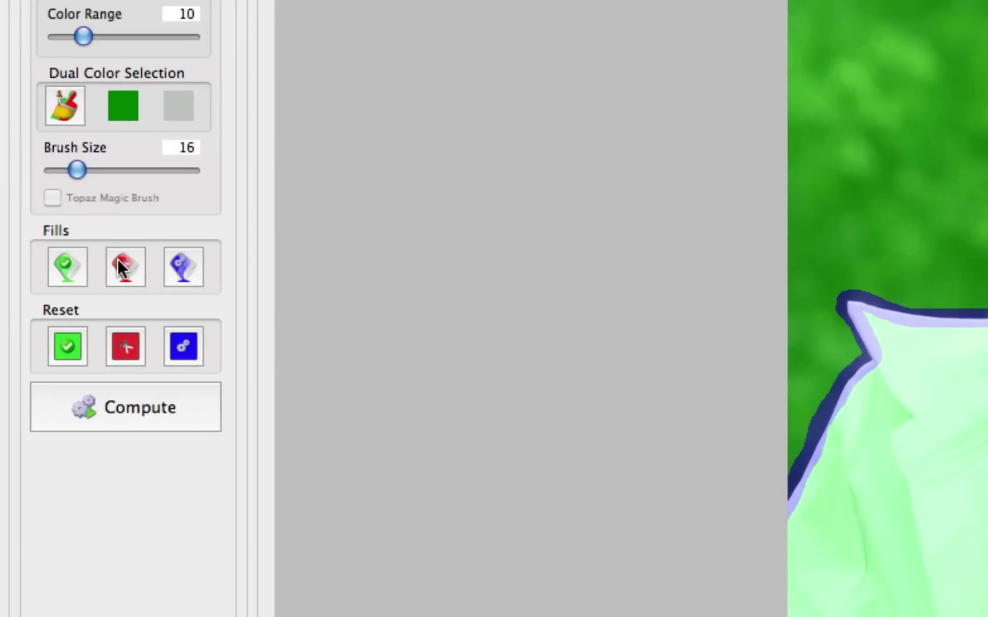
# Step: Fill the green trees with the red Cut fill and compute the woman's mask
pyautogui.click(117, 258)
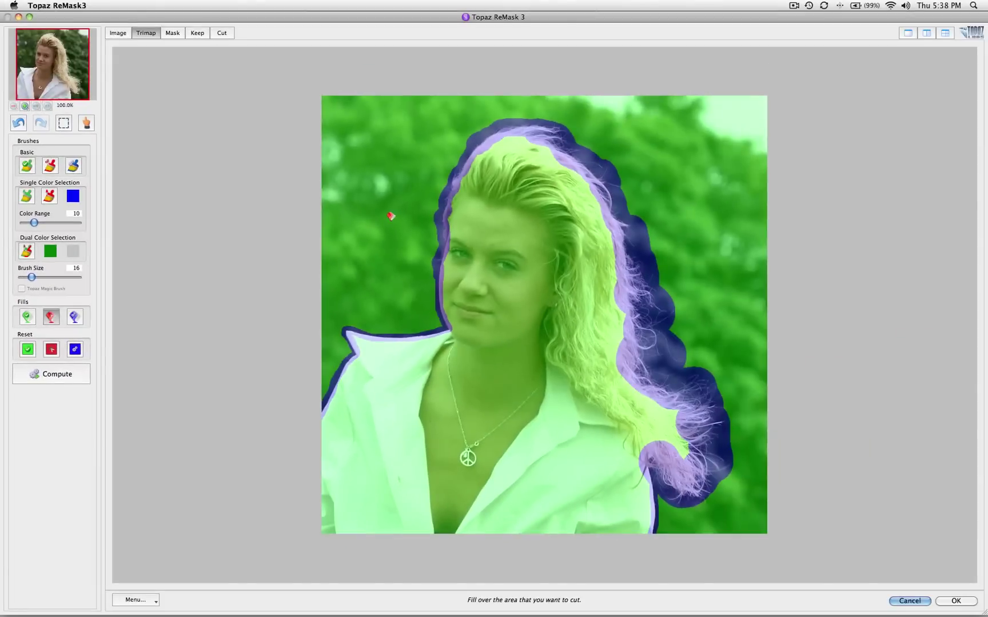
pyautogui.click(388, 218)
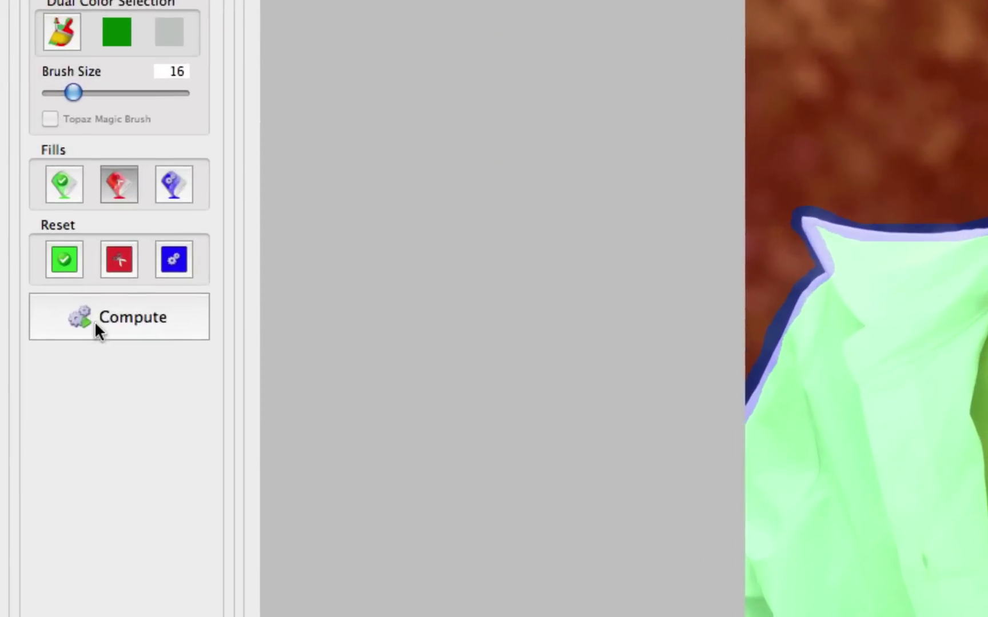
pyautogui.click(54, 376)
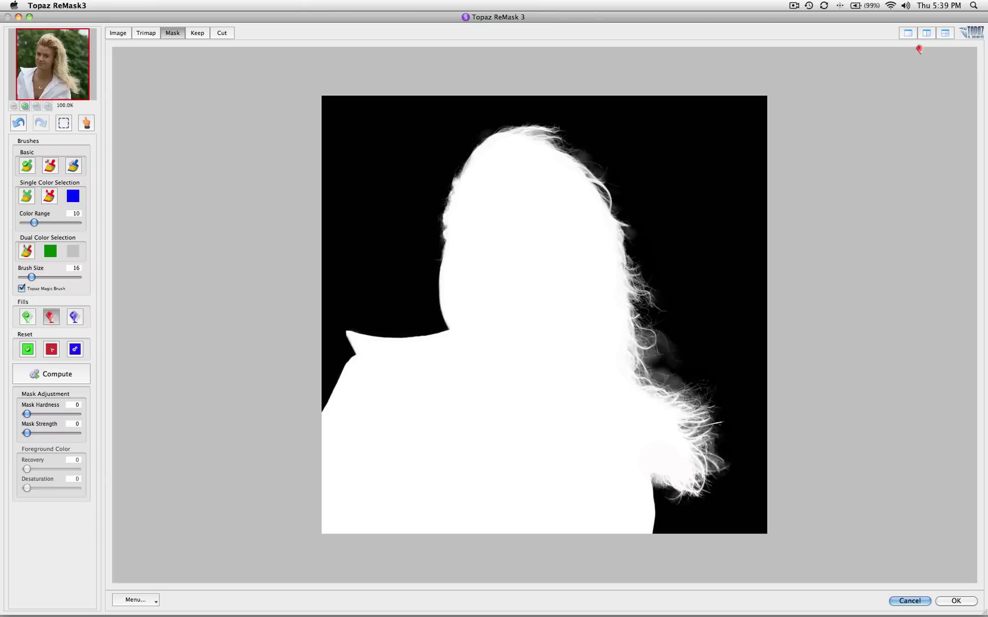
# Step: Split the view with the original Image on the left and Keep on the right
pyautogui.click(926, 34)
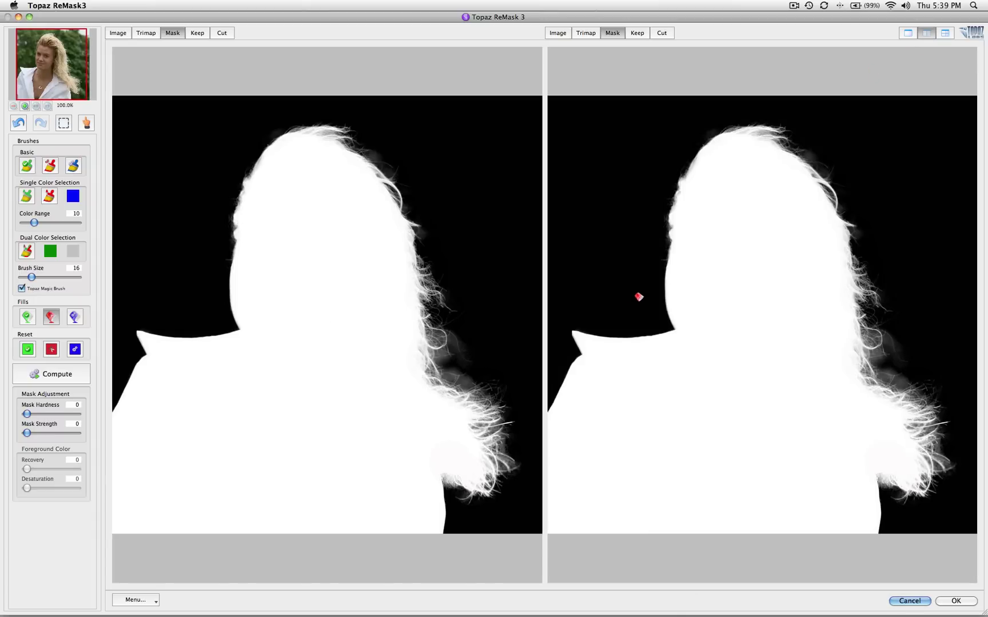
pyautogui.click(115, 34)
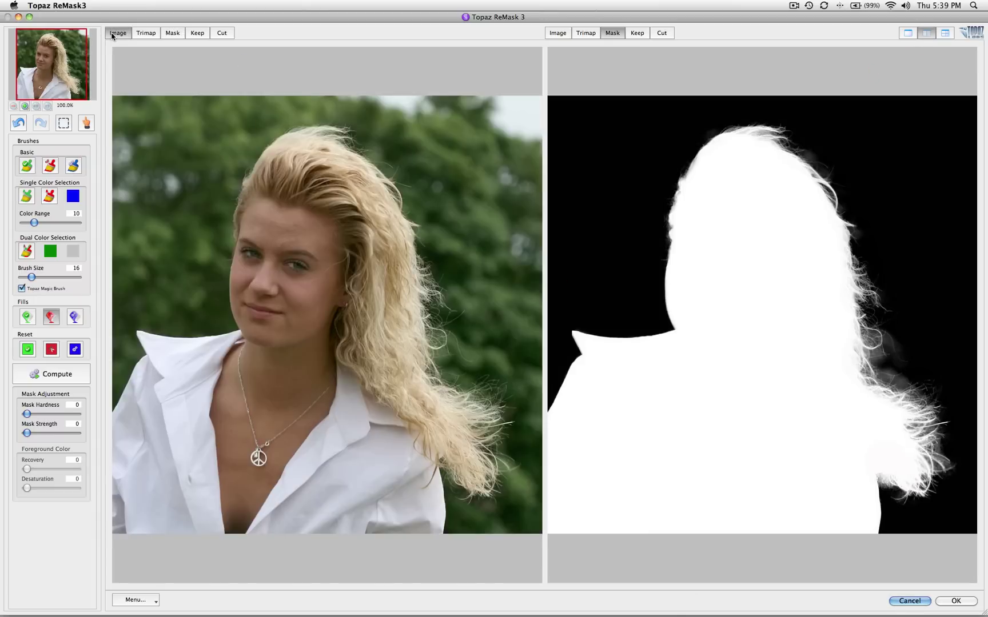
pyautogui.click(638, 34)
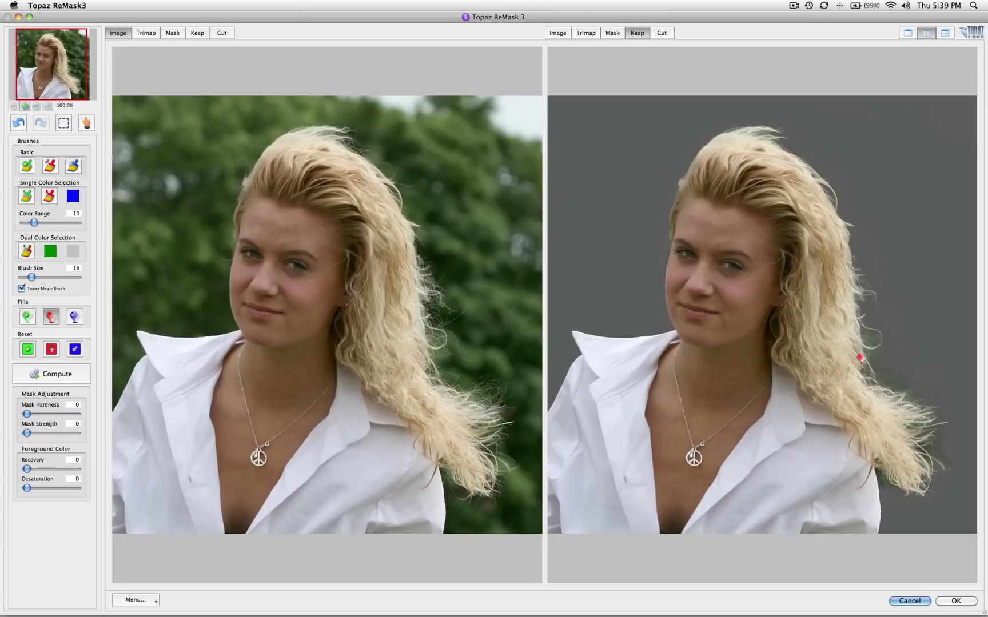
pyautogui.scroll(3, 837, 341)
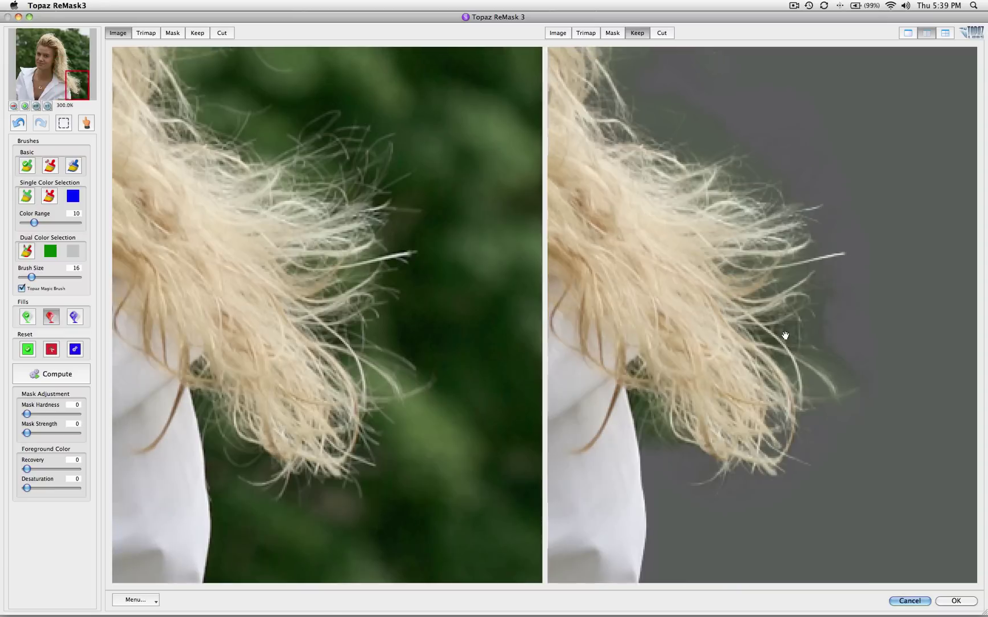
# Step: Pan across the flyaway hair ends and white collar to inspect the cutout edges
pyautogui.moveTo(721, 335); pyautogui.dragTo(837, 356)
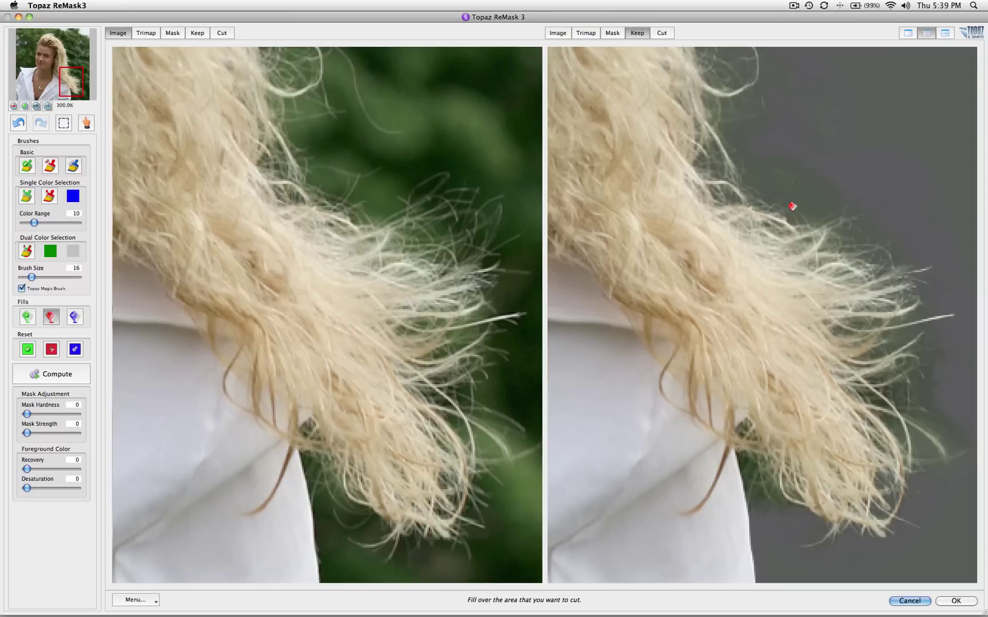
pyautogui.moveTo(772, 359); pyautogui.dragTo(800, 250)
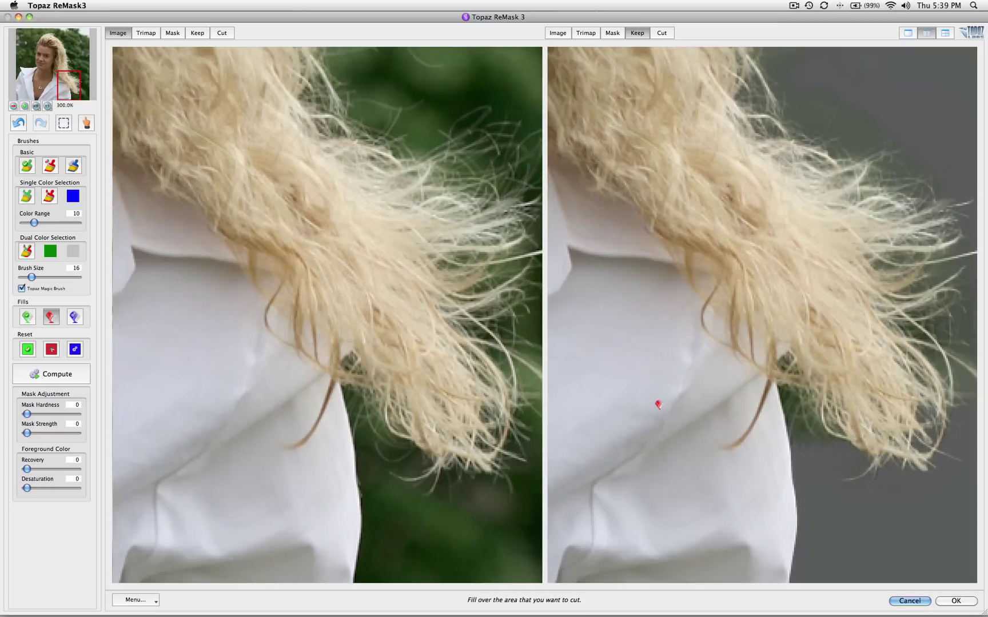
pyautogui.hscroll(-3, 659, 404)
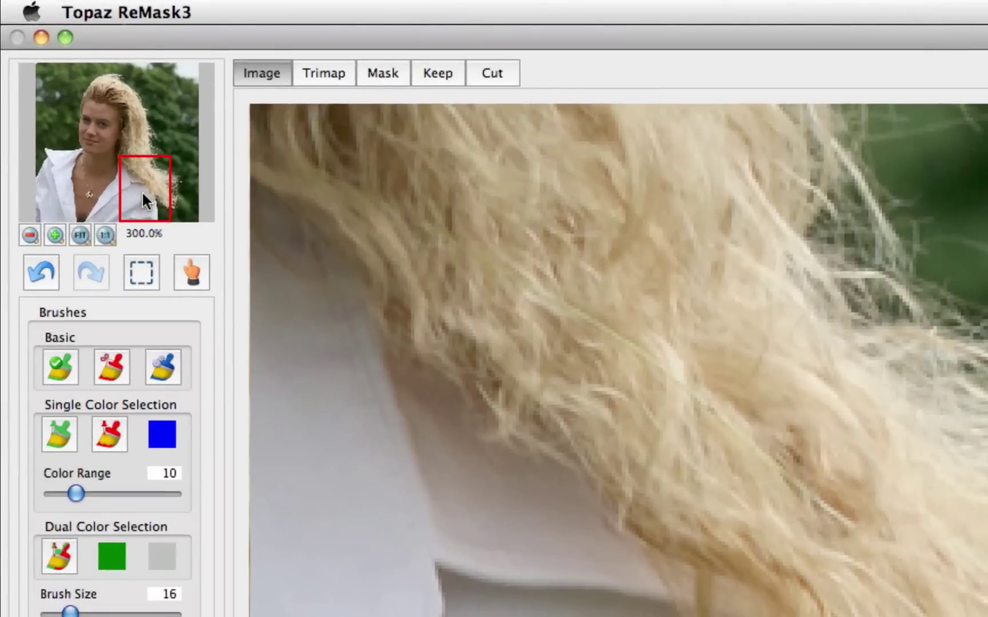
pyautogui.moveTo(142, 191); pyautogui.dragTo(59, 191)
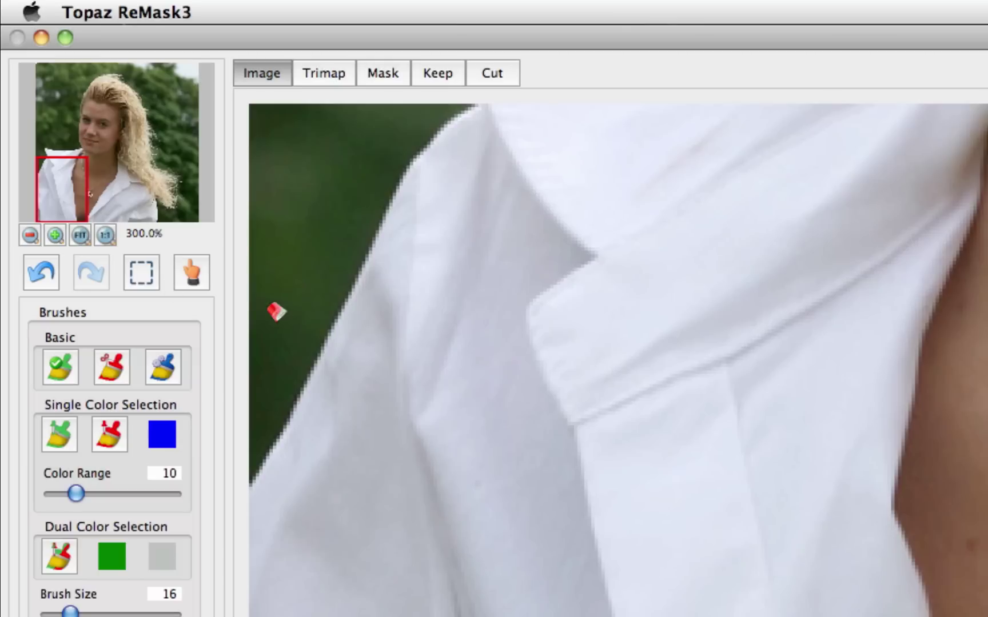
pyautogui.moveTo(73, 203); pyautogui.dragTo(59, 184)
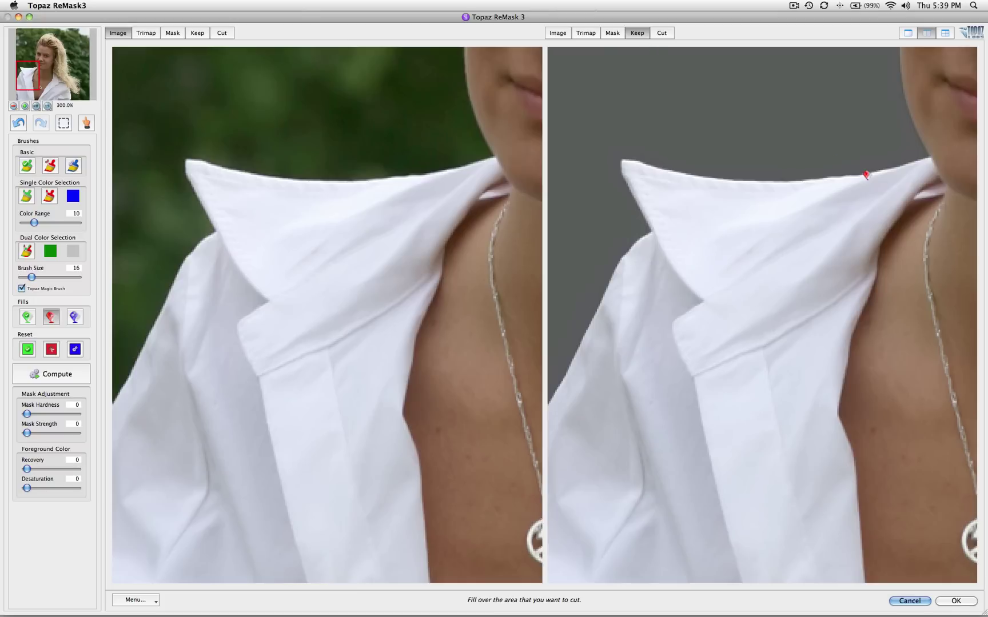
# Step: Toggle the right pane between Mask and Keep and pan up toward the face
pyautogui.click(614, 33)
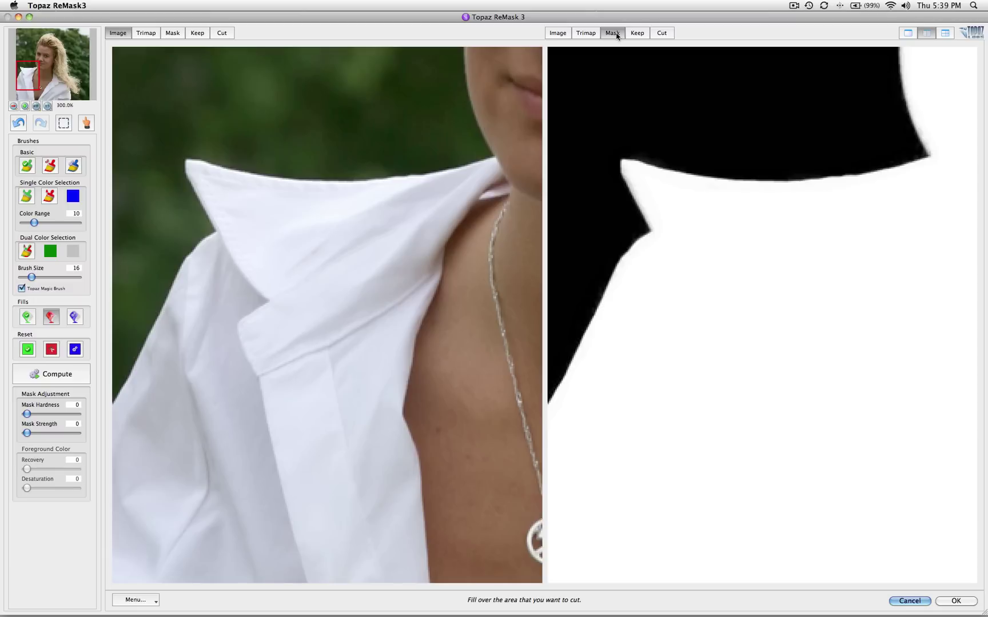
pyautogui.click(638, 33)
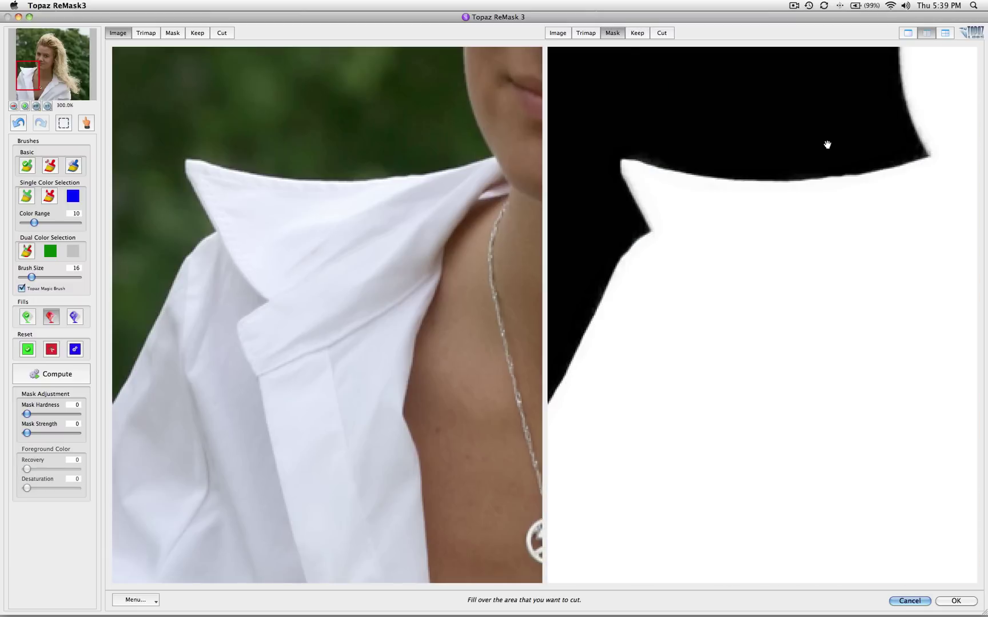
pyautogui.moveTo(825, 144); pyautogui.dragTo(726, 271)
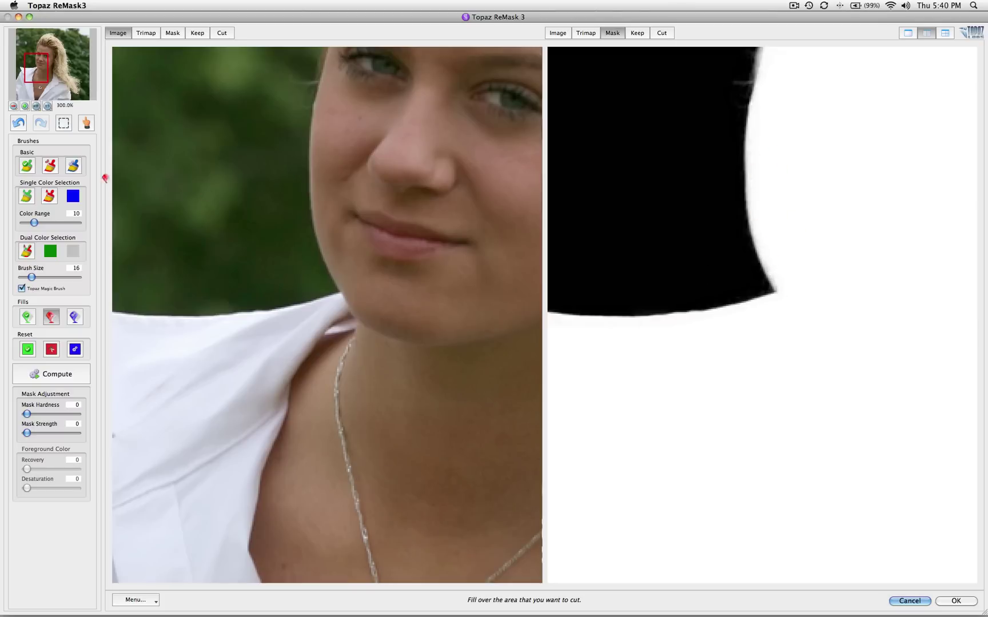
# Step: With the Keep brush, mark the face edge and forehead hairline as foreground
pyautogui.click(27, 167)
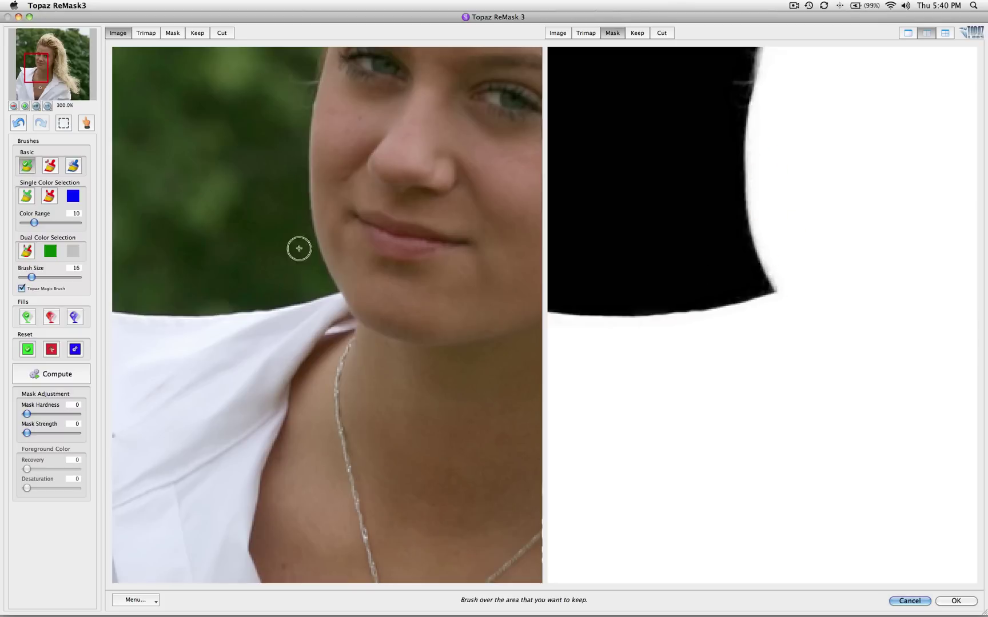
pyautogui.click(778, 265)
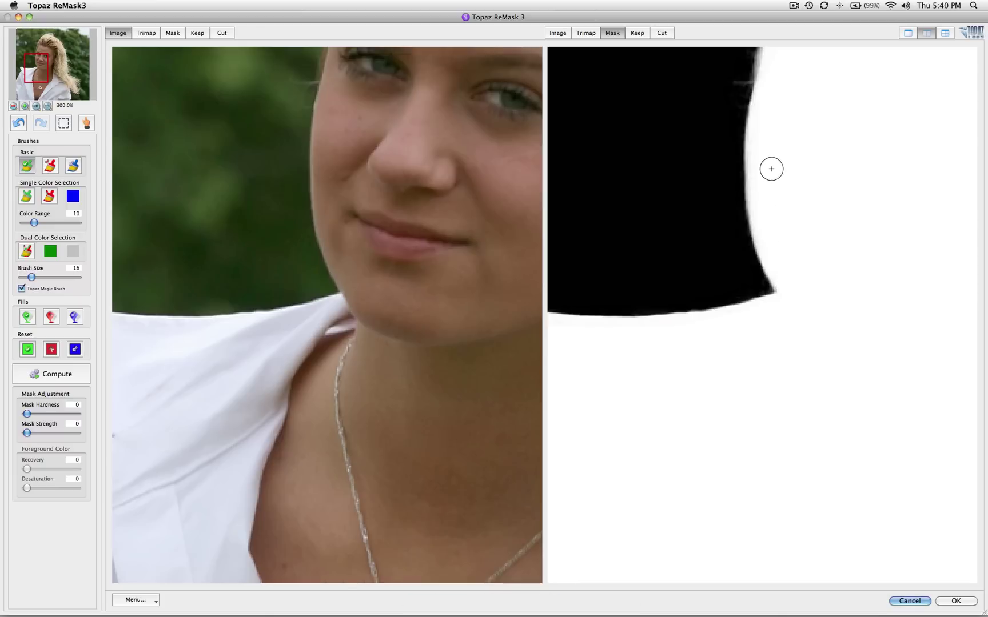
pyautogui.moveTo(785, 146); pyautogui.dragTo(791, 293)
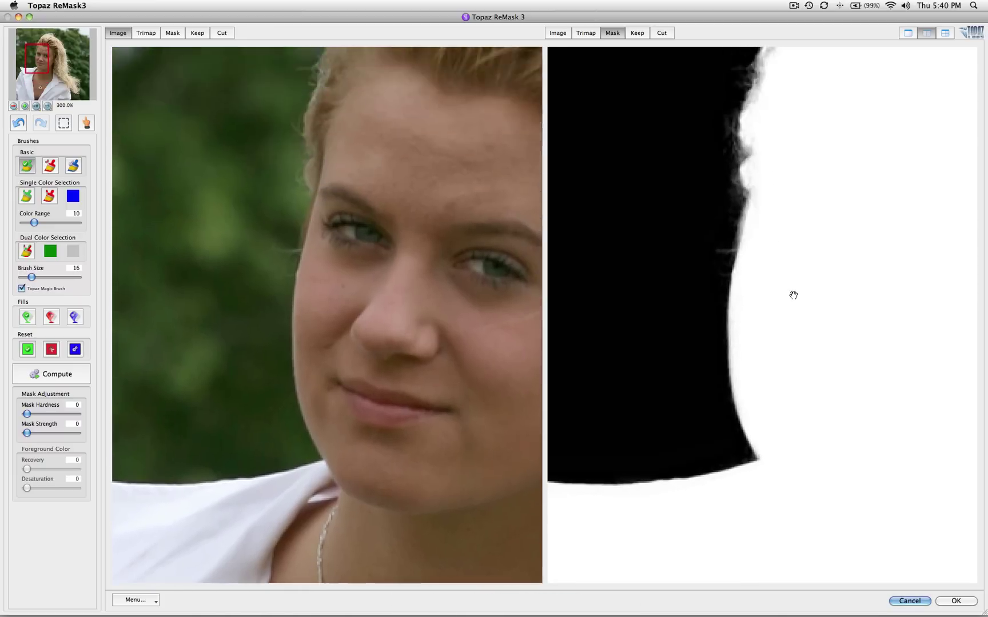
pyautogui.moveTo(815, 195); pyautogui.dragTo(790, 293)
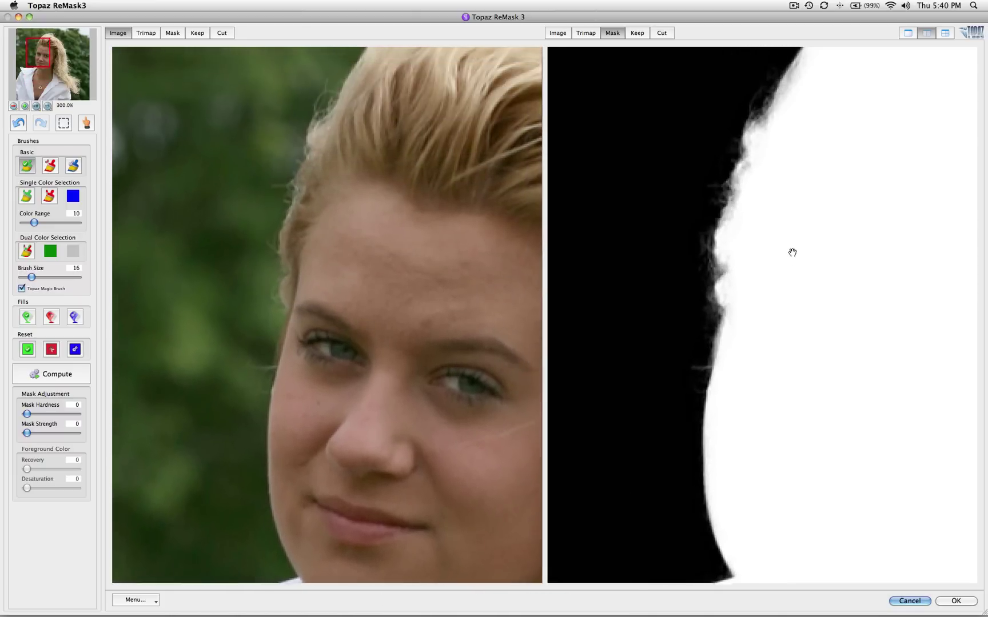
pyautogui.click(638, 33)
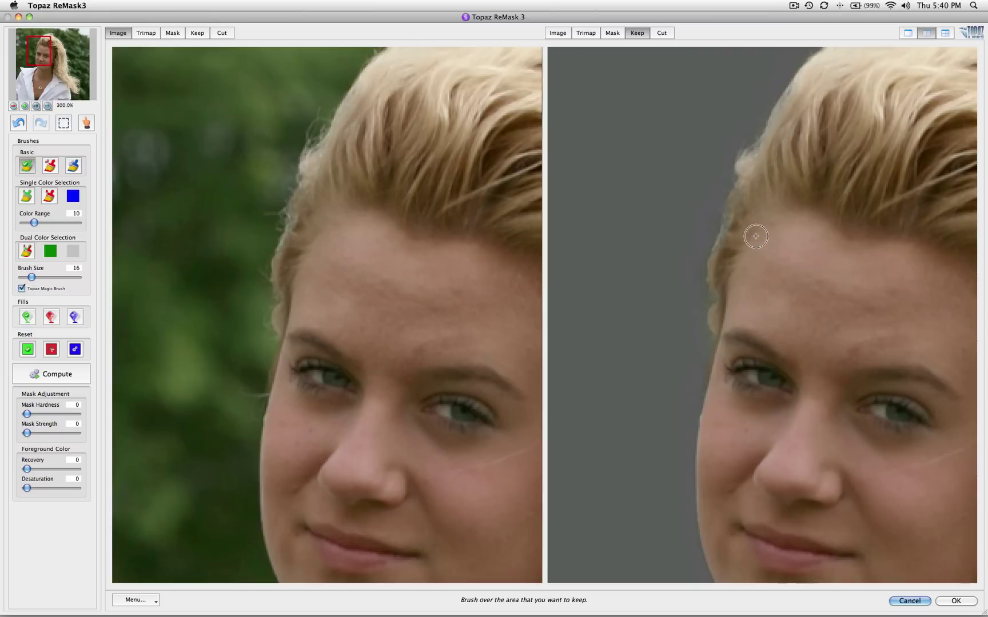
pyautogui.moveTo(742, 242); pyautogui.dragTo(741, 259)
pyautogui.moveTo(769, 198); pyautogui.dragTo(765, 187)
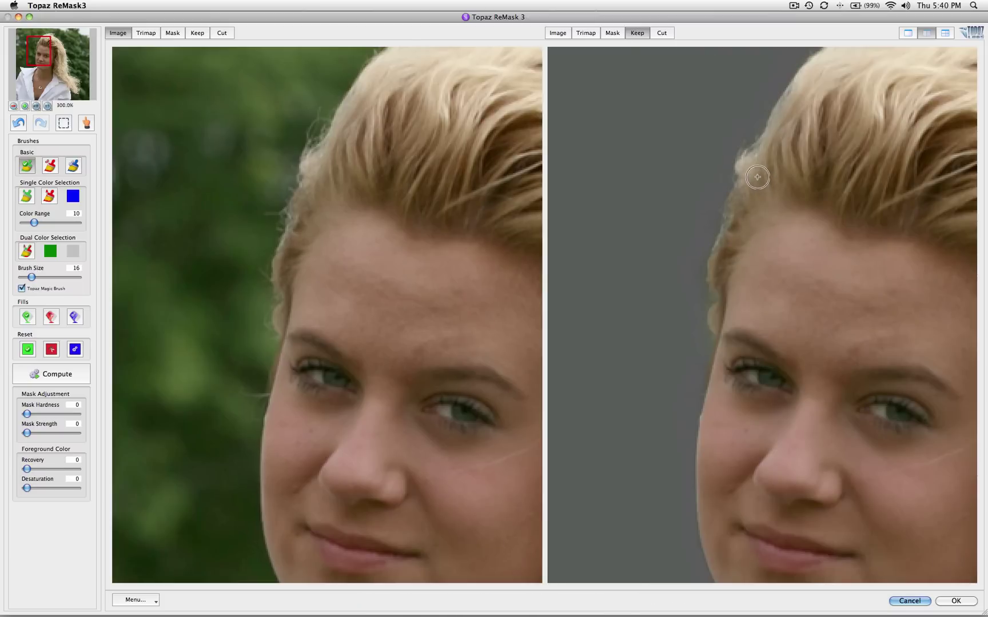
# Step: Add a keep dab on the hairline, then zoom to the right-side flyaway strands
pyautogui.click(756, 177)
pyautogui.moveTo(824, 161); pyautogui.dragTo(788, 276)
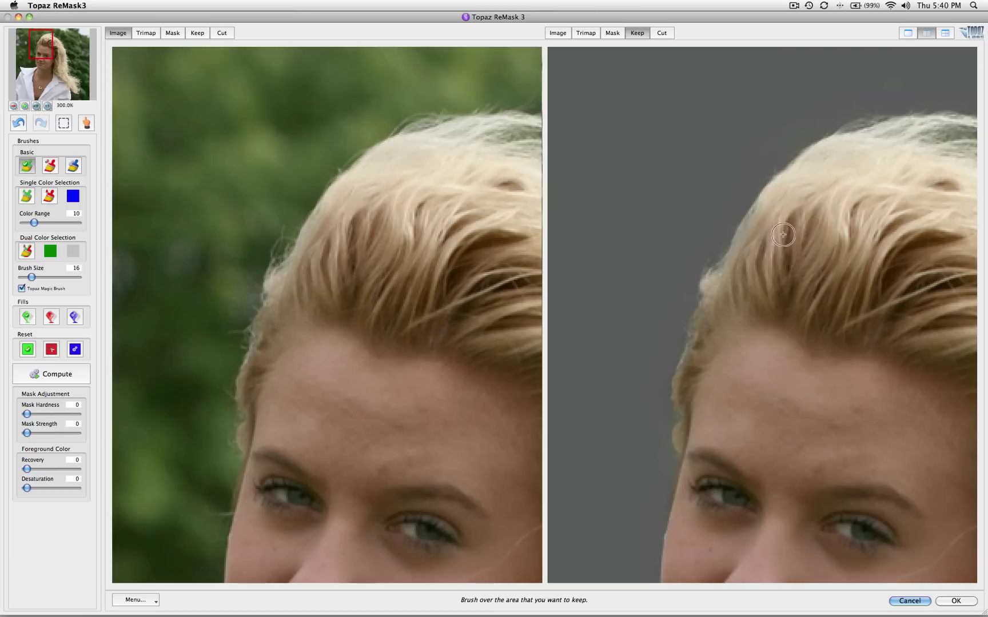
pyautogui.moveTo(836, 241); pyautogui.dragTo(754, 249)
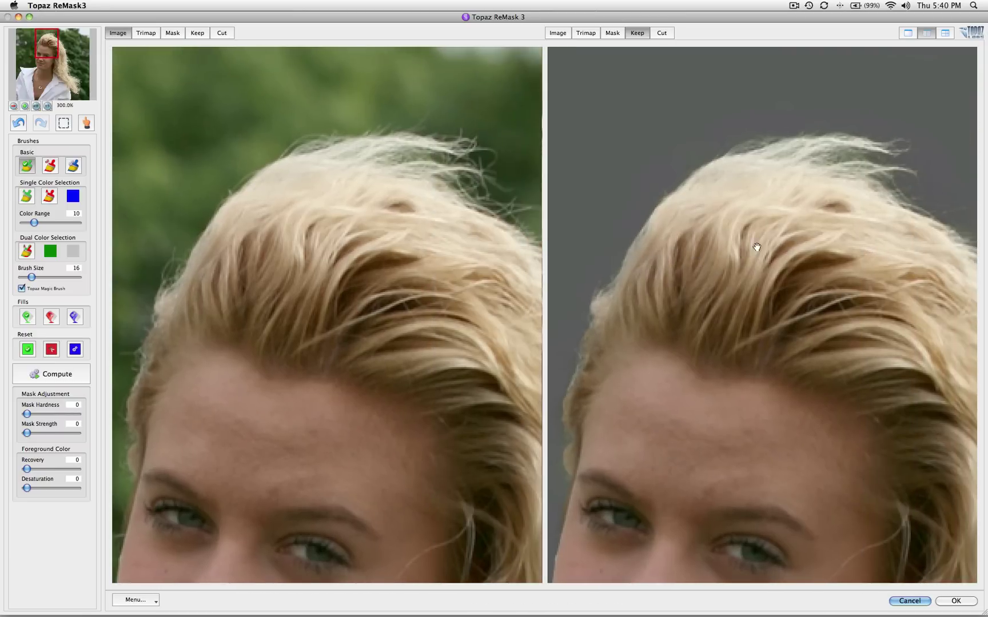
pyautogui.press('super+0')
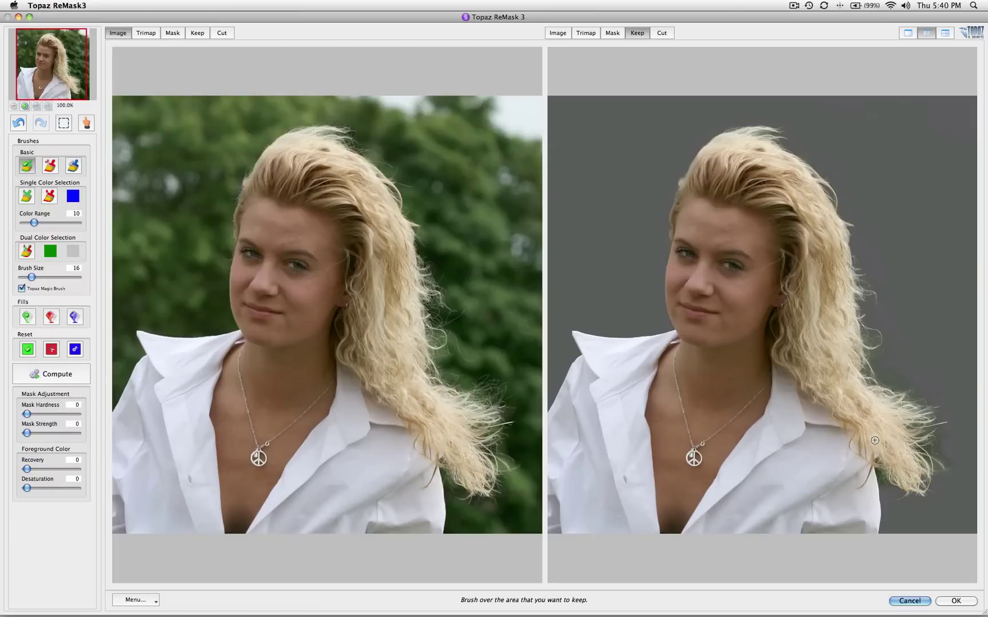
pyautogui.press('super+equal')
pyautogui.moveTo(730, 378); pyautogui.dragTo(764, 361)
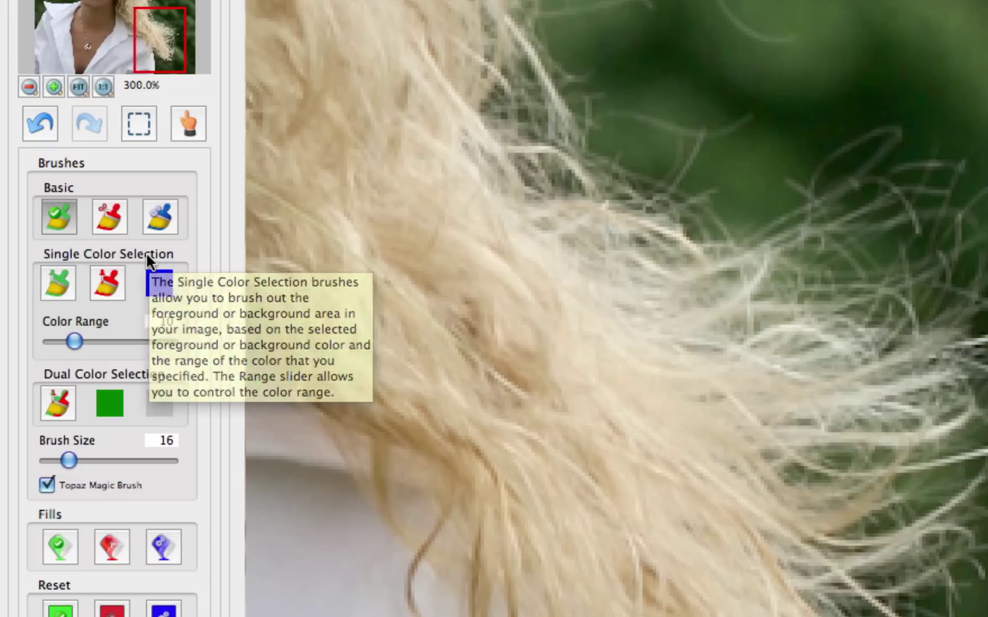
# Step: With the Single Color brush, sample the green and brush fringe off the right-side strands
pyautogui.click(104, 282)
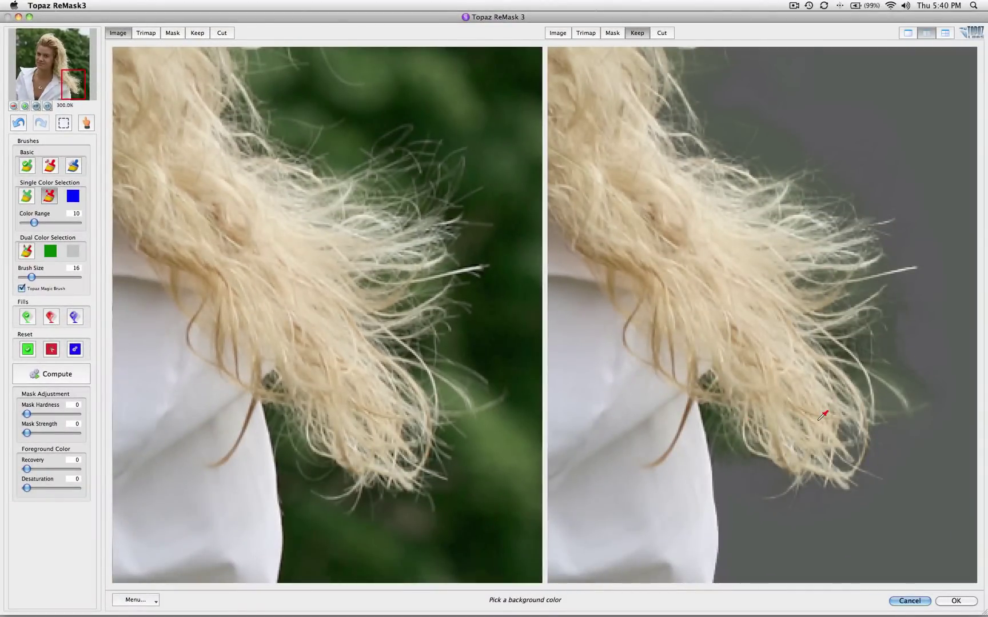
pyautogui.click(710, 410)
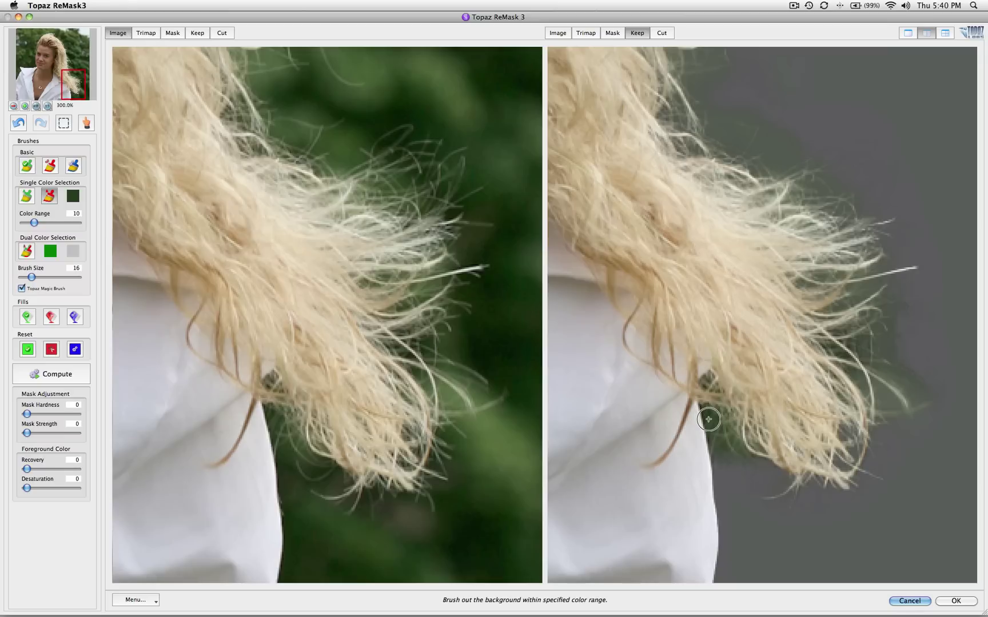
pyautogui.scroll(5, 709, 419)
pyautogui.scroll(5, 708, 419)
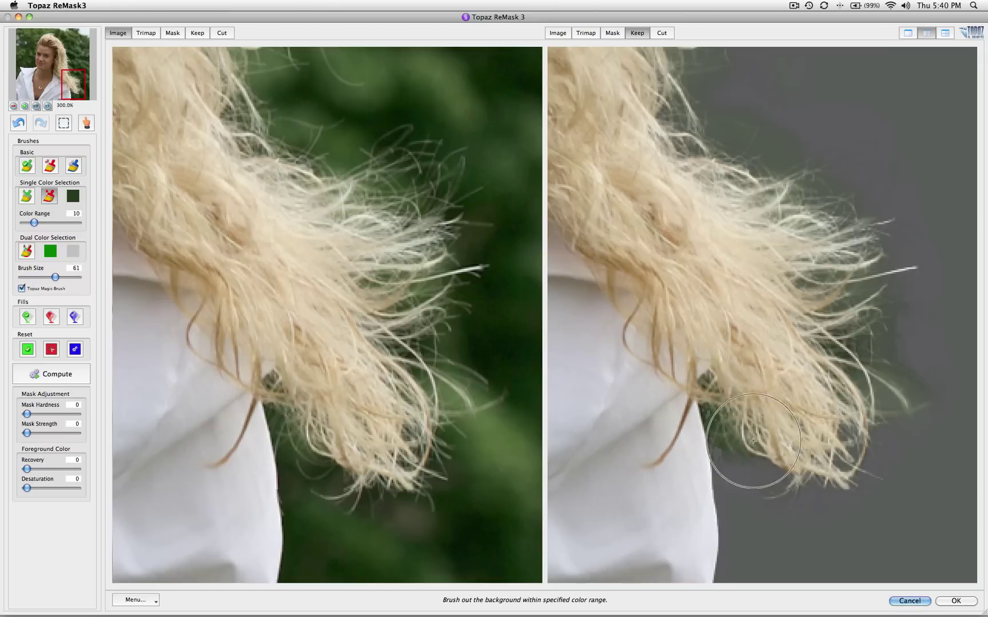
pyautogui.moveTo(819, 364); pyautogui.dragTo(730, 417)
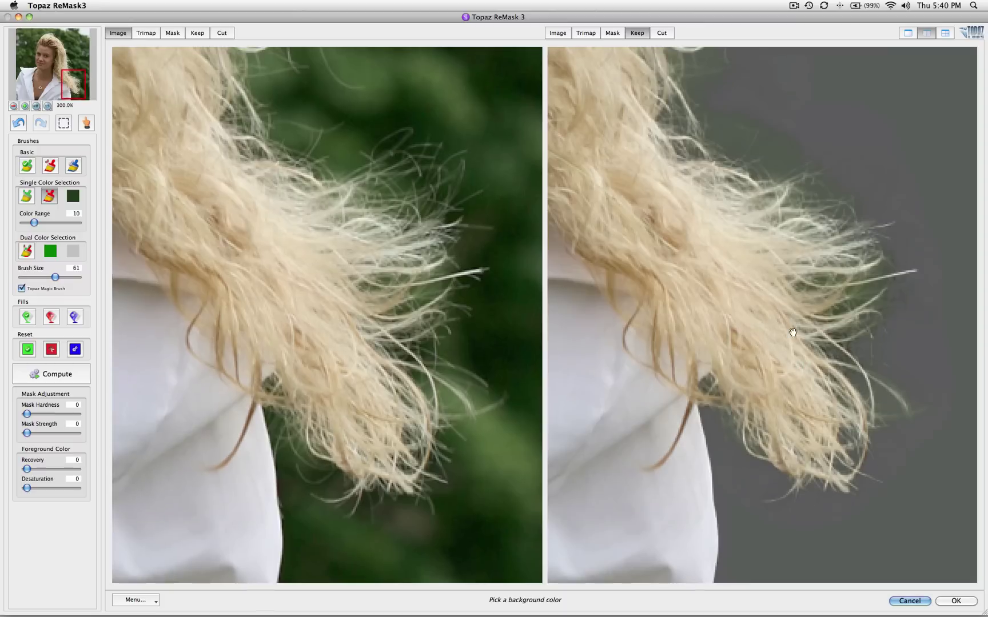
pyautogui.scroll(3, 797, 263)
pyautogui.click(809, 247)
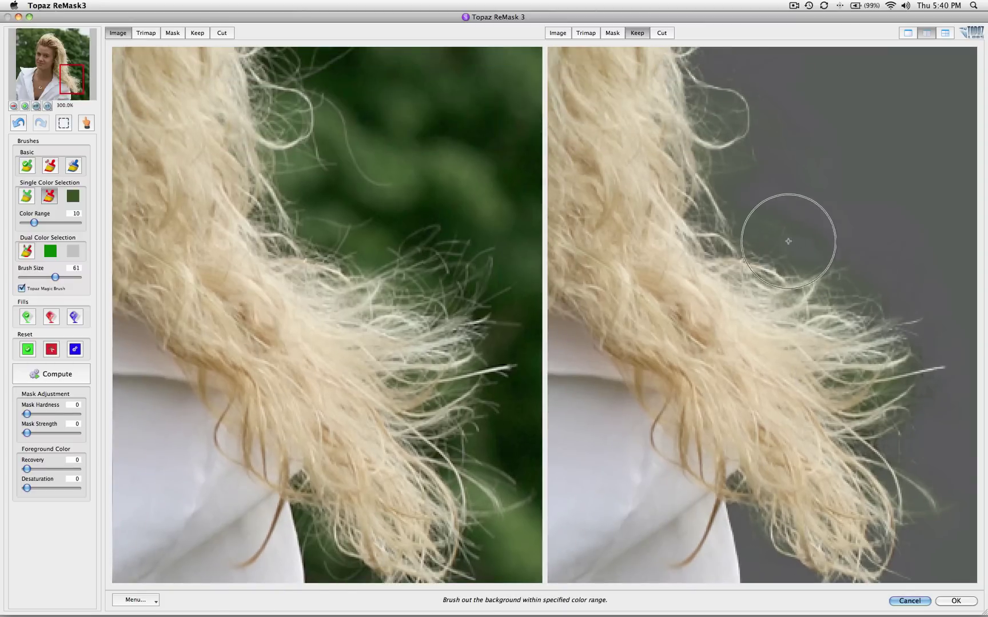
pyautogui.moveTo(805, 232)
pyautogui.mouseDown()
pyautogui.moveTo(750, 243)
pyautogui.moveTo(773, 312)
pyautogui.mouseUp()
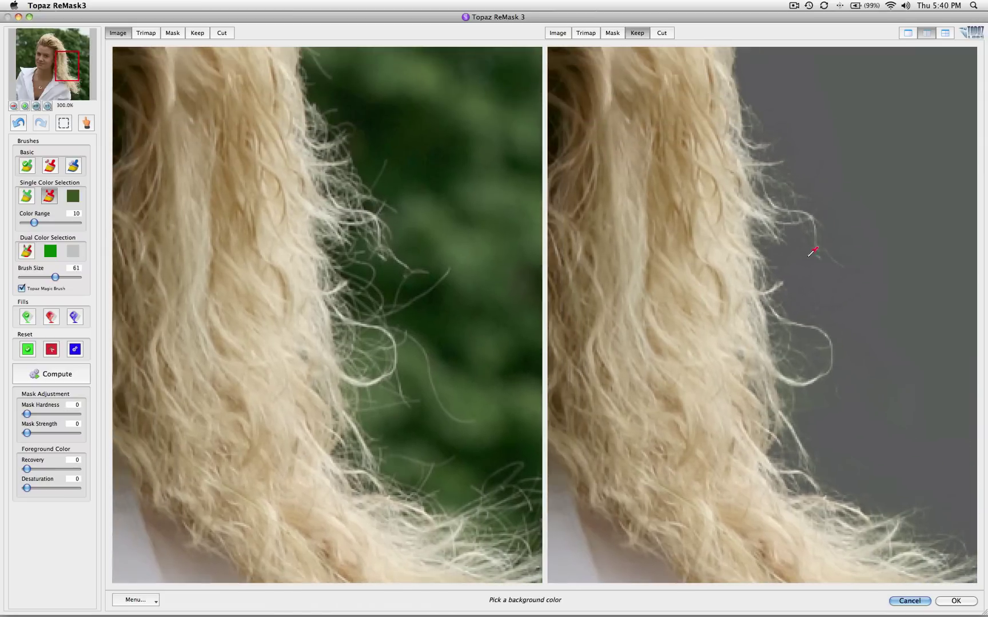
pyautogui.click(801, 241)
pyautogui.moveTo(812, 209); pyautogui.dragTo(820, 270)
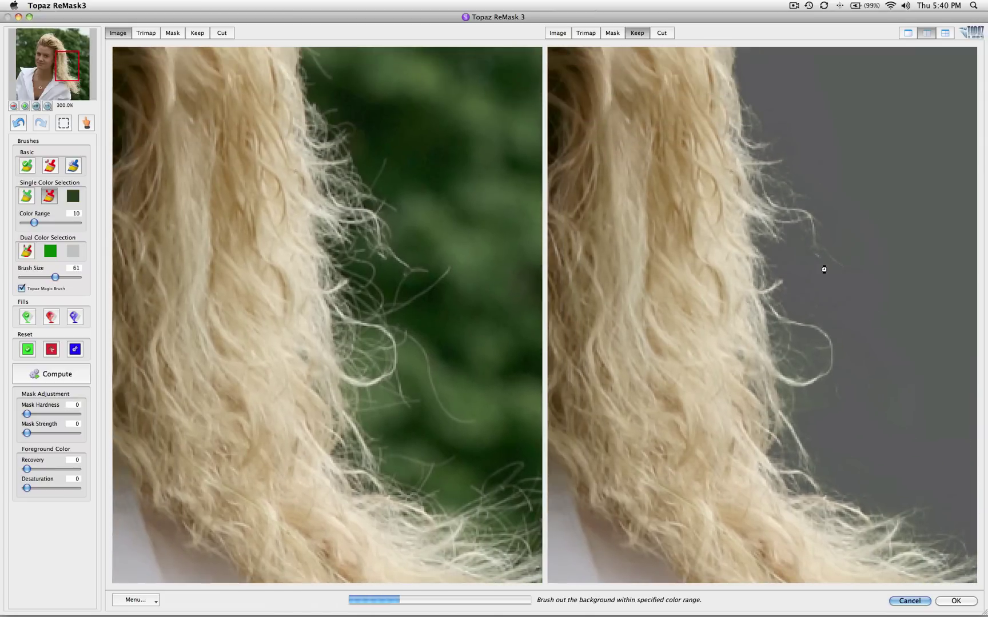
# Step: Resample the background and brush green out along the upper hair edge and top strands
pyautogui.moveTo(738, 246); pyautogui.dragTo(795, 349)
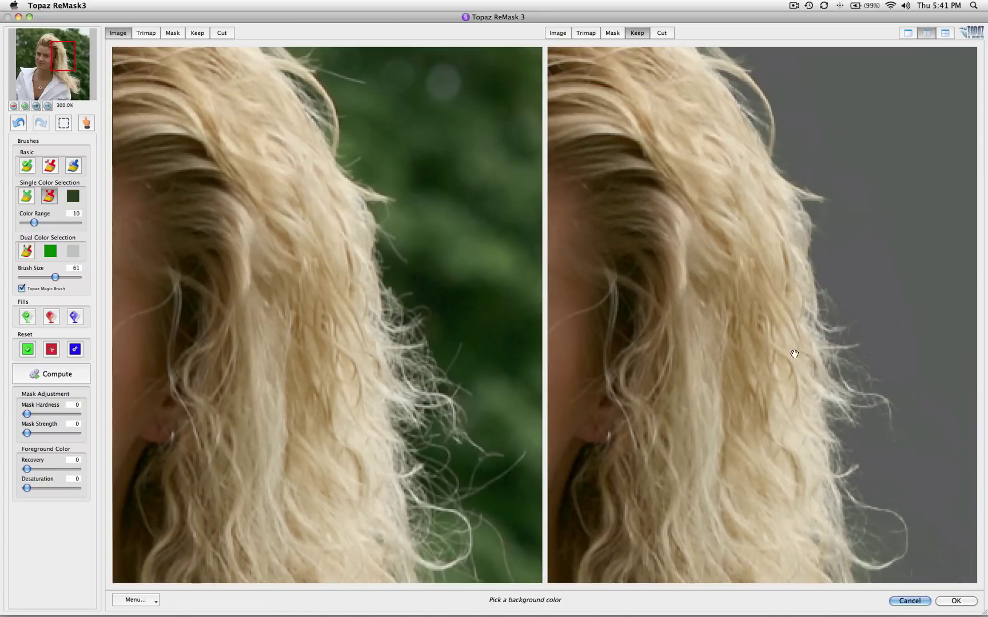
pyautogui.click(851, 277)
pyautogui.moveTo(853, 281); pyautogui.dragTo(857, 276)
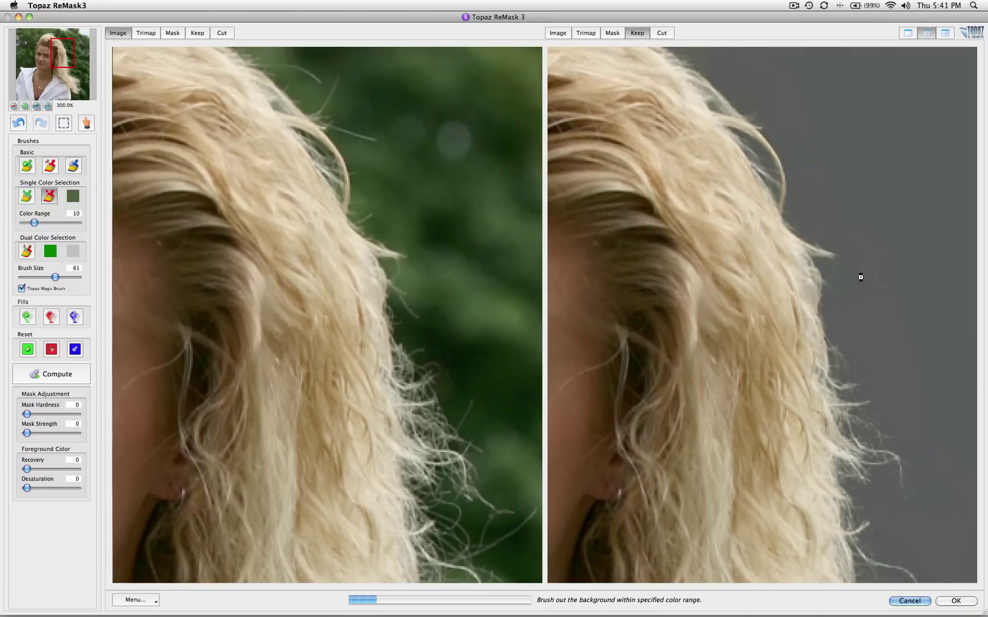
pyautogui.moveTo(770, 271); pyautogui.dragTo(797, 302)
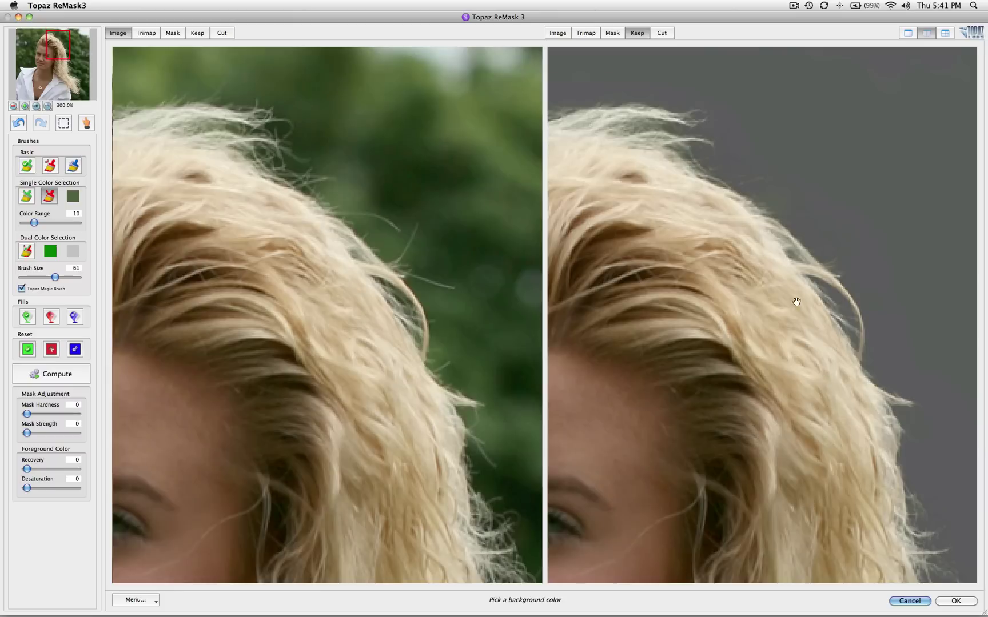
pyautogui.click(789, 199)
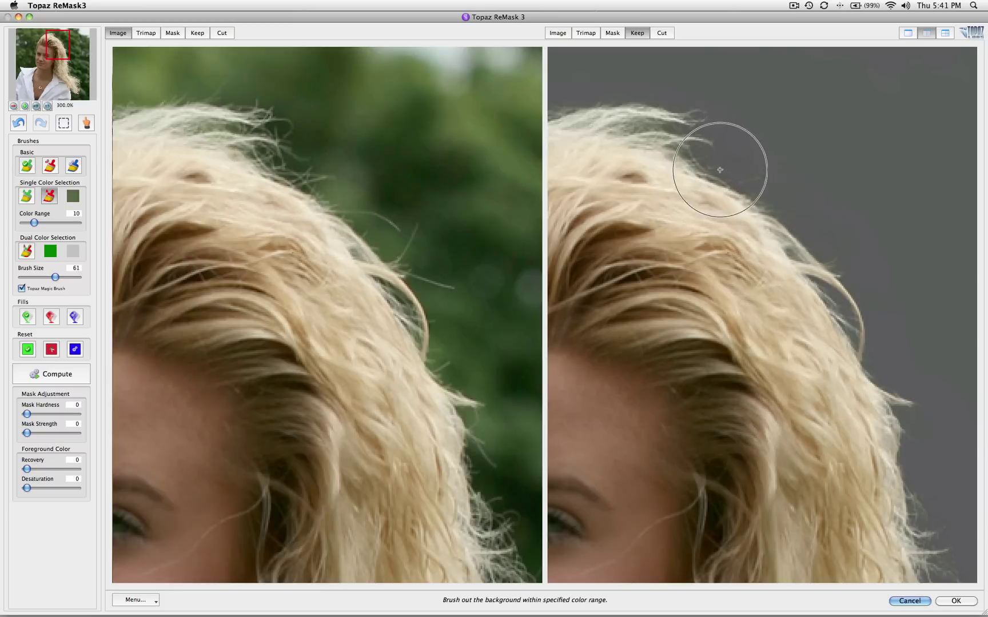
pyautogui.click(853, 273)
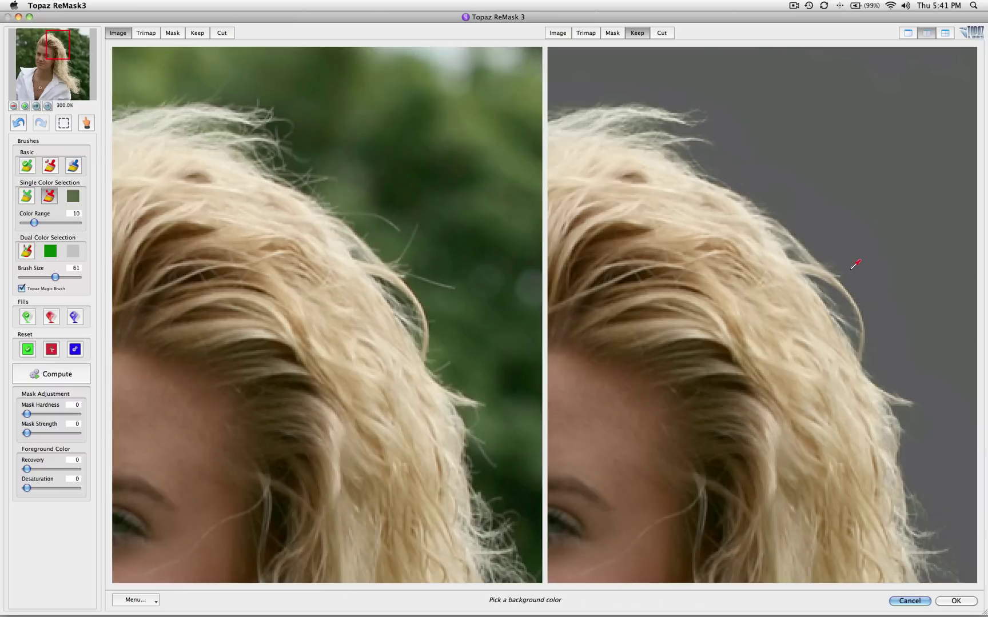
pyautogui.moveTo(854, 274); pyautogui.dragTo(846, 351)
pyautogui.scroll(-3, 844, 331)
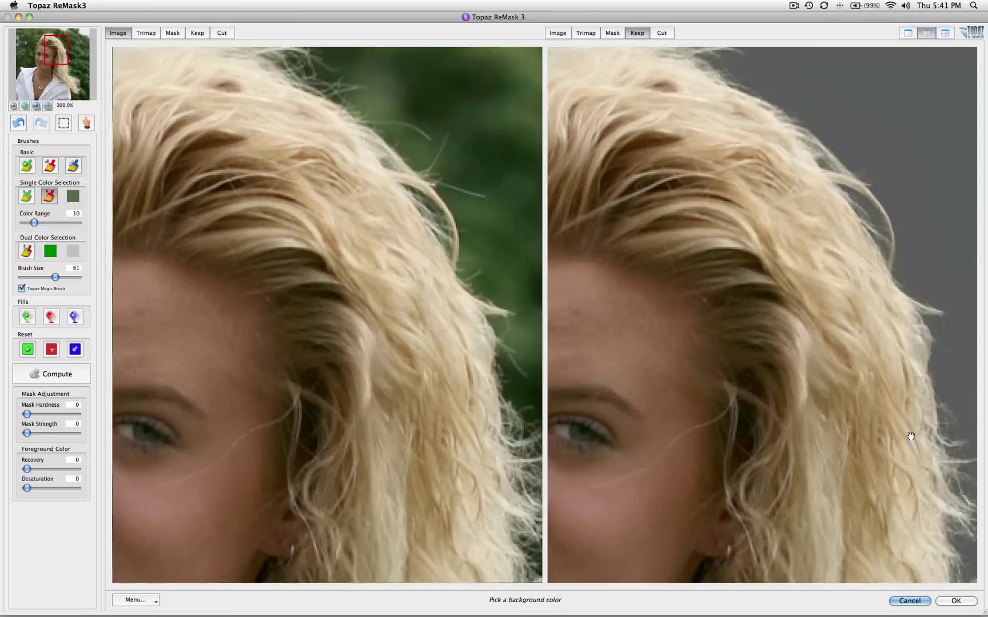
pyautogui.scroll(-3, 906, 435)
pyautogui.scroll(-2, 807, 331)
pyautogui.scroll(-2, 796, 397)
pyautogui.scroll(-2, 768, 371)
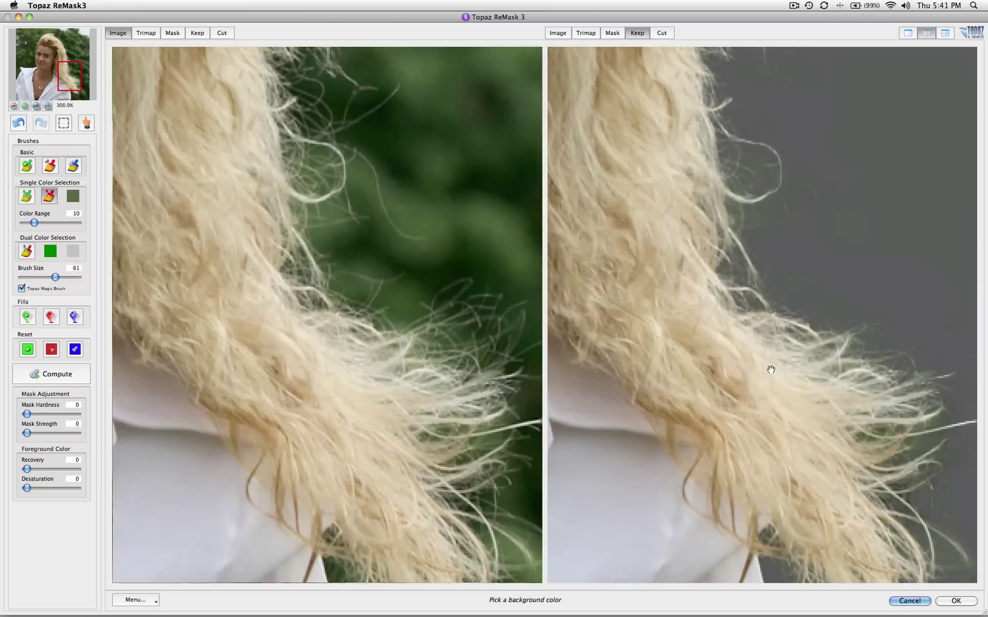
pyautogui.scroll(-2, 757, 379)
pyautogui.scroll(-1, 783, 401)
pyautogui.scroll(-2, 766, 375)
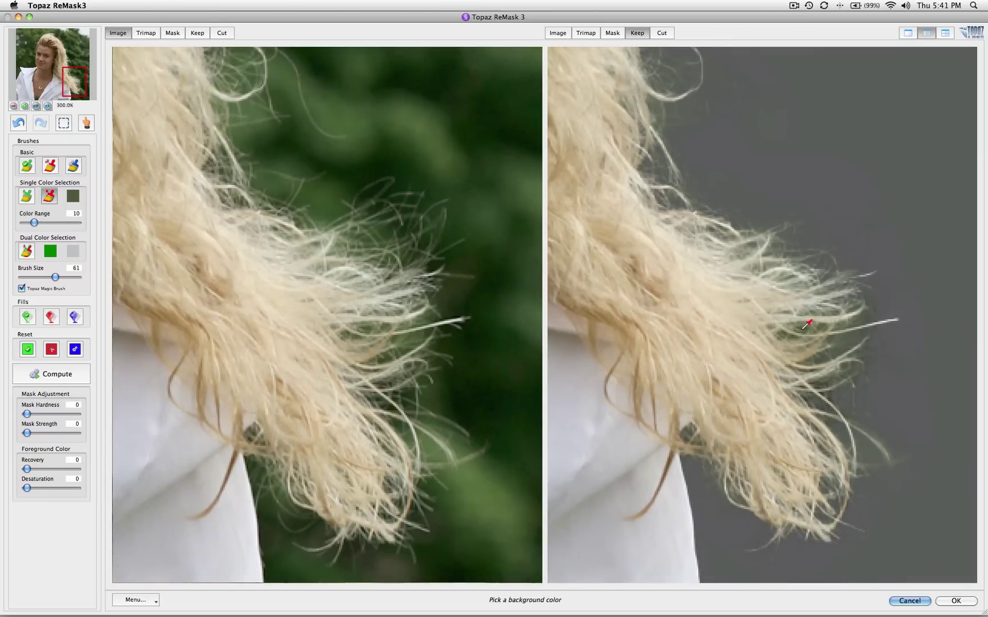
# Step: Sample the background beside the lower strands and brush the green out of them
pyautogui.click(802, 329)
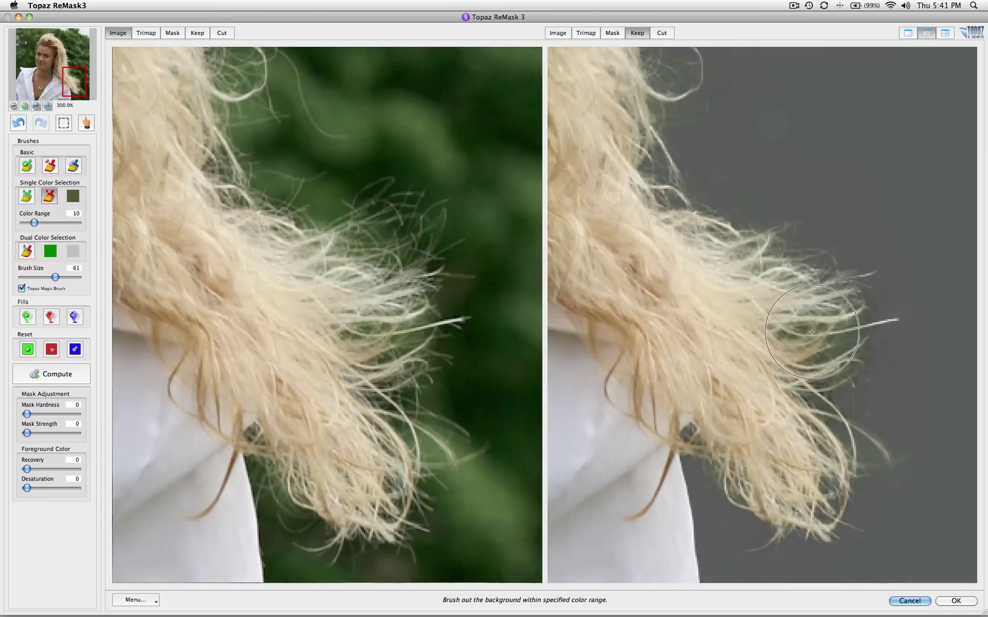
pyautogui.click(772, 334)
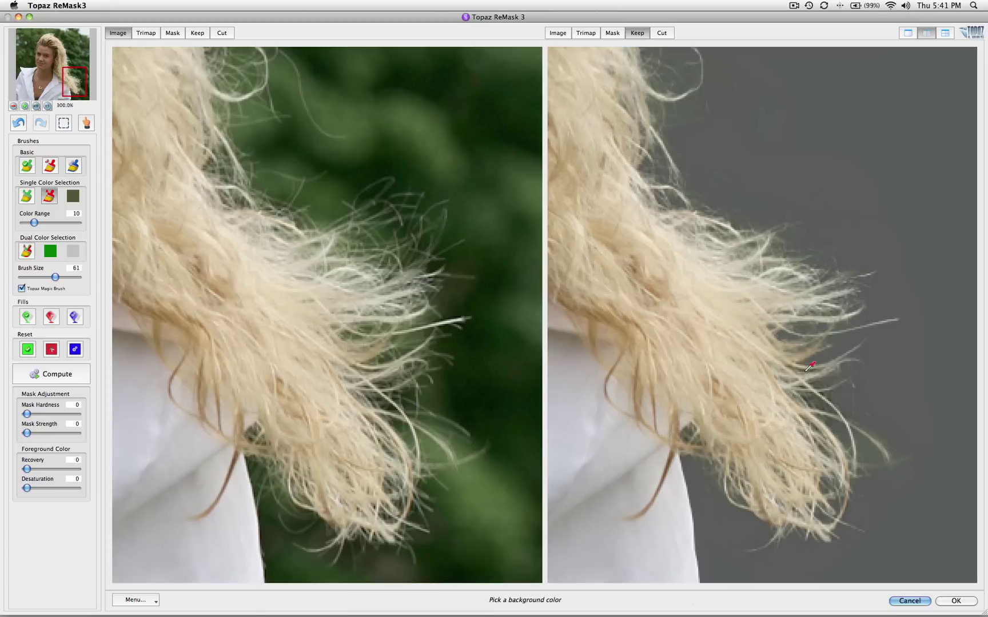
pyautogui.scroll(-1, 746, 363)
pyautogui.scroll(-2, 724, 361)
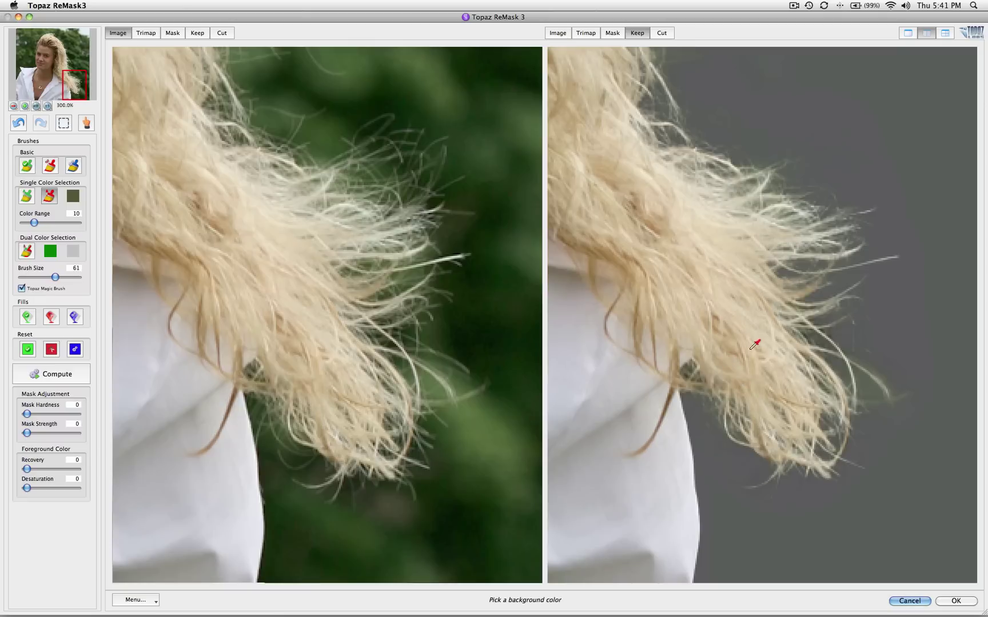
pyautogui.moveTo(754, 345); pyautogui.dragTo(751, 353)
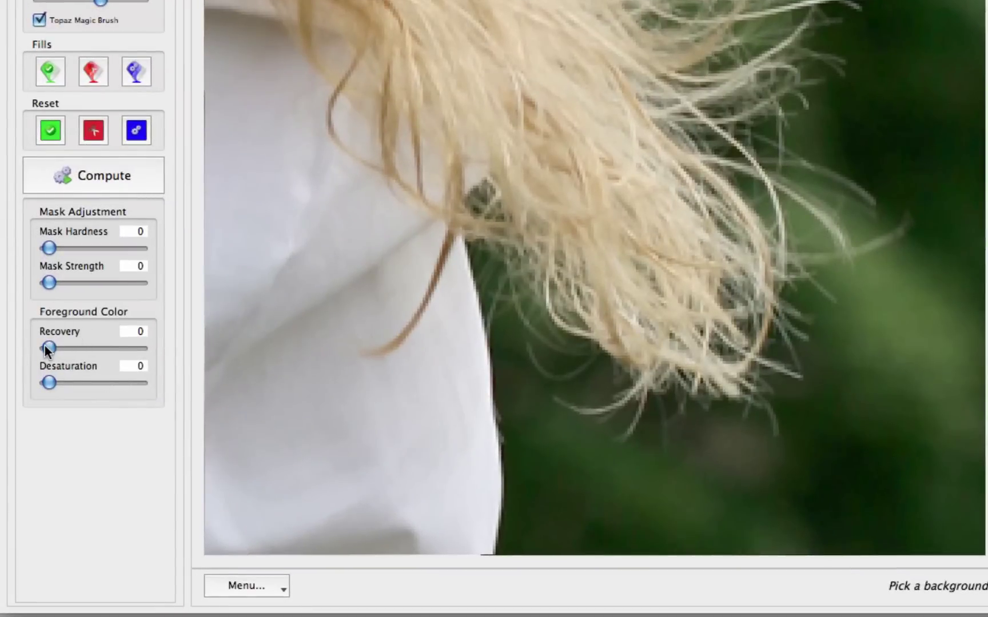
# Step: Raise the Foreground Color Recovery slider from 0 to 1
pyautogui.click(49, 347)
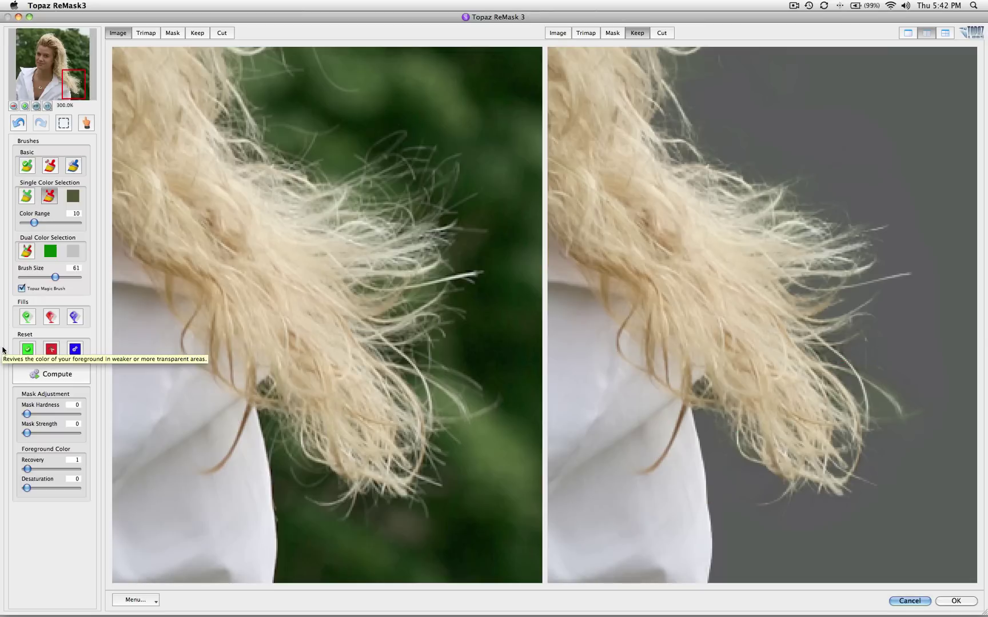
# Step: Paint the Compute brush over the green fringe below and right of the lower hair strands
pyautogui.click(73, 167)
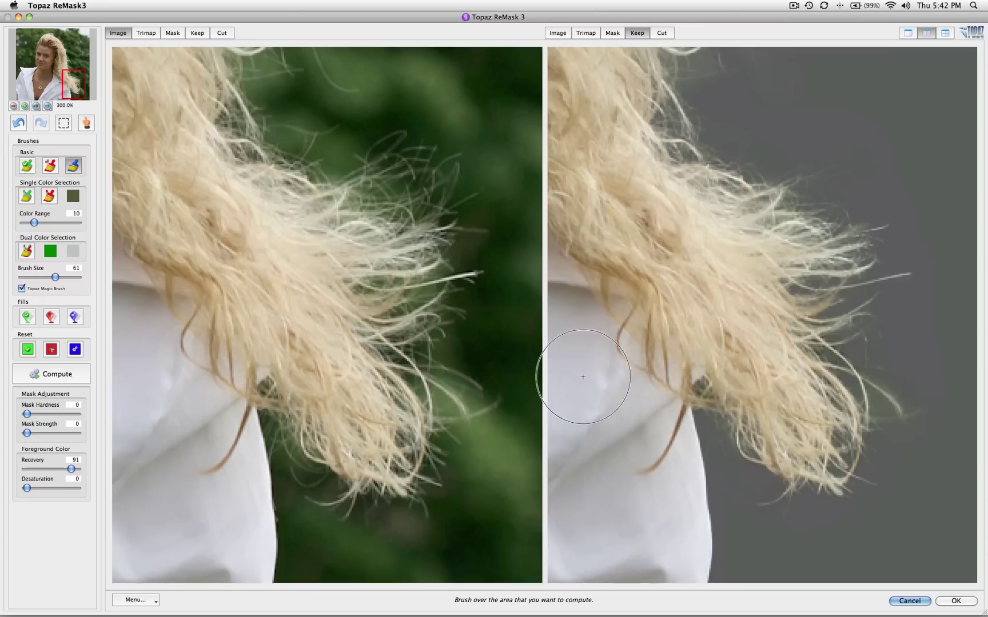
pyautogui.scroll(-5, 696, 393)
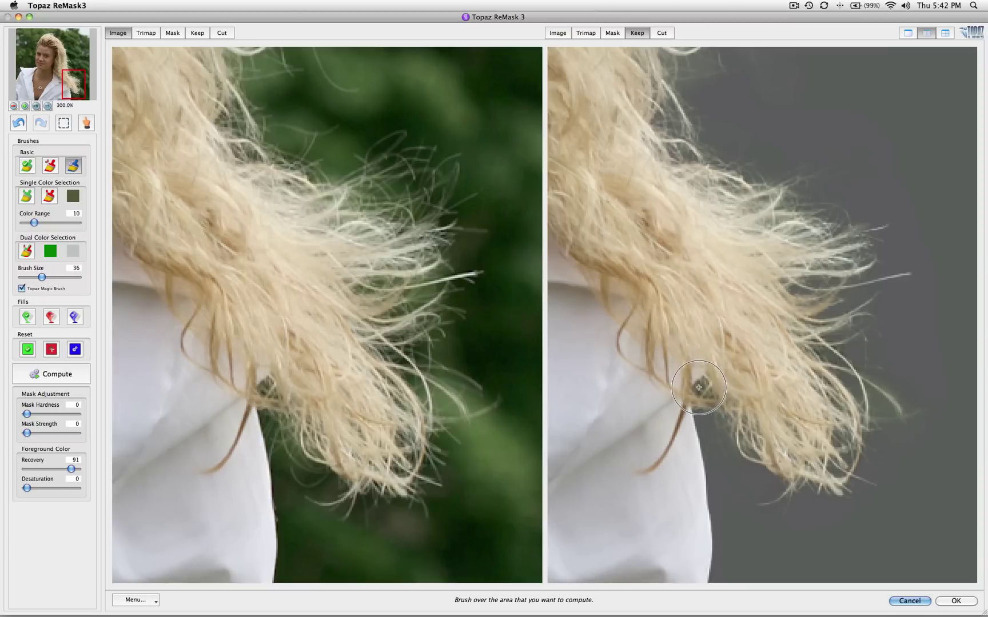
pyautogui.moveTo(691, 382); pyautogui.dragTo(718, 420)
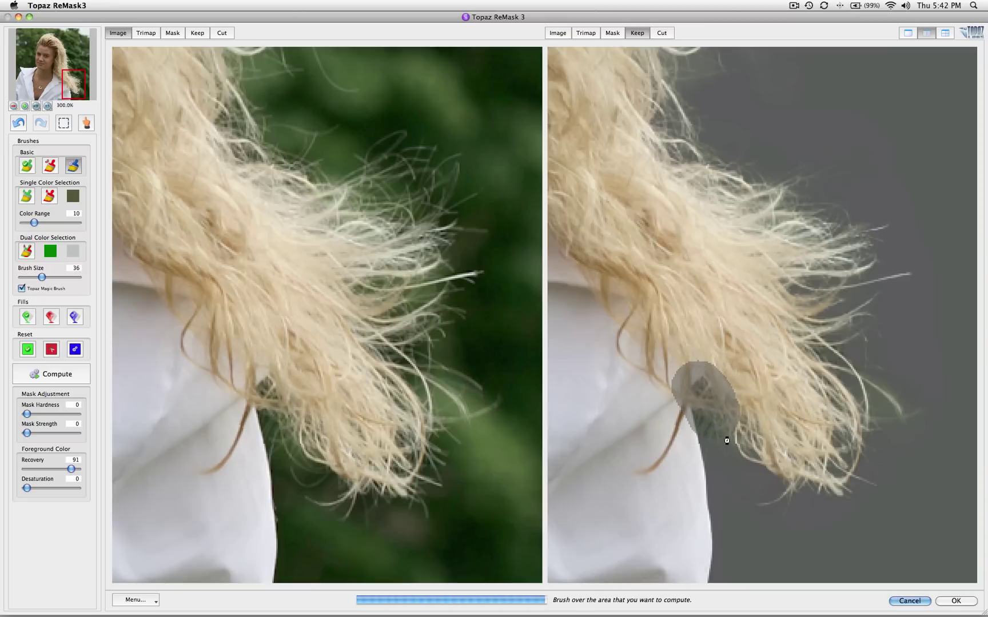
pyautogui.moveTo(822, 358); pyautogui.dragTo(865, 429)
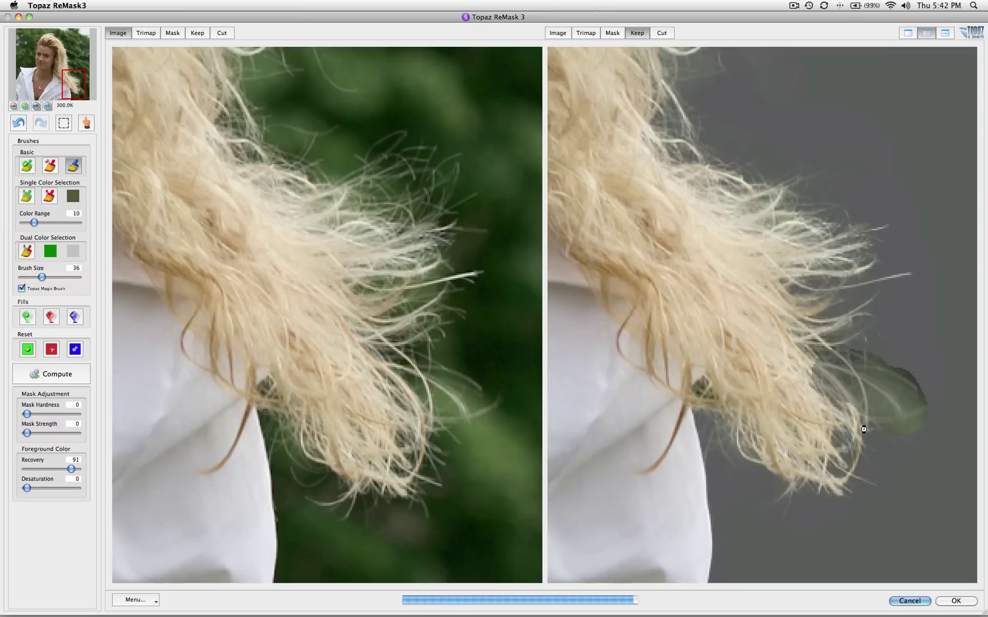
pyautogui.moveTo(864, 429); pyautogui.dragTo(807, 336)
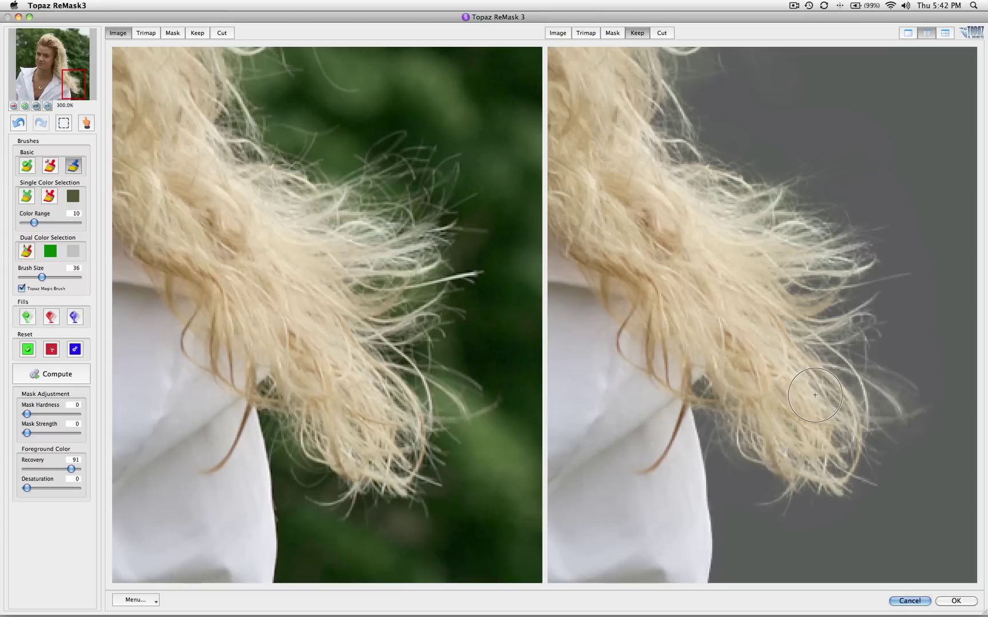
pyautogui.moveTo(776, 269); pyautogui.dragTo(740, 317)
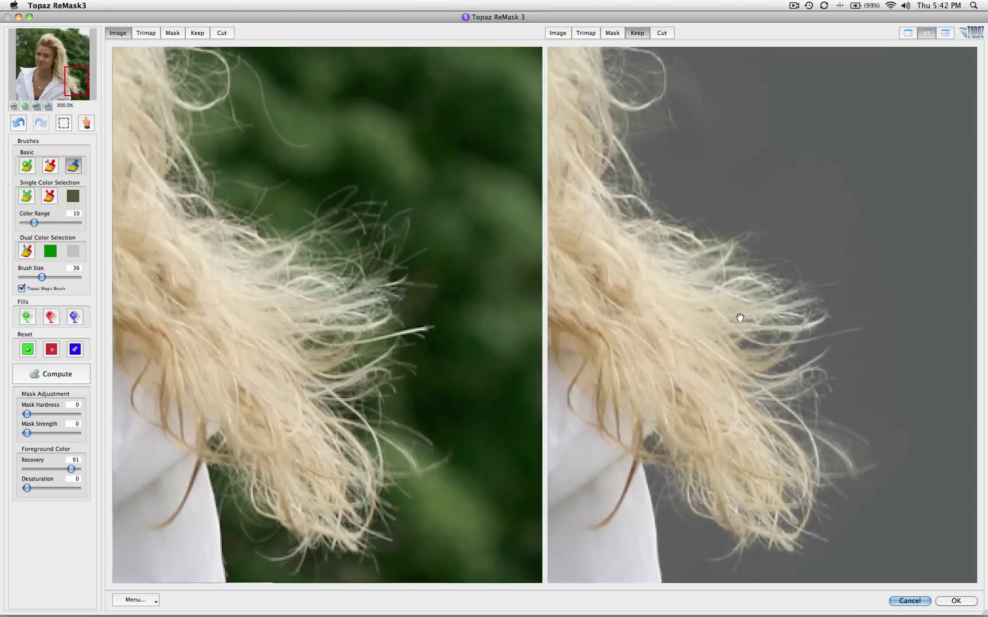
pyautogui.scroll(1, 739, 317)
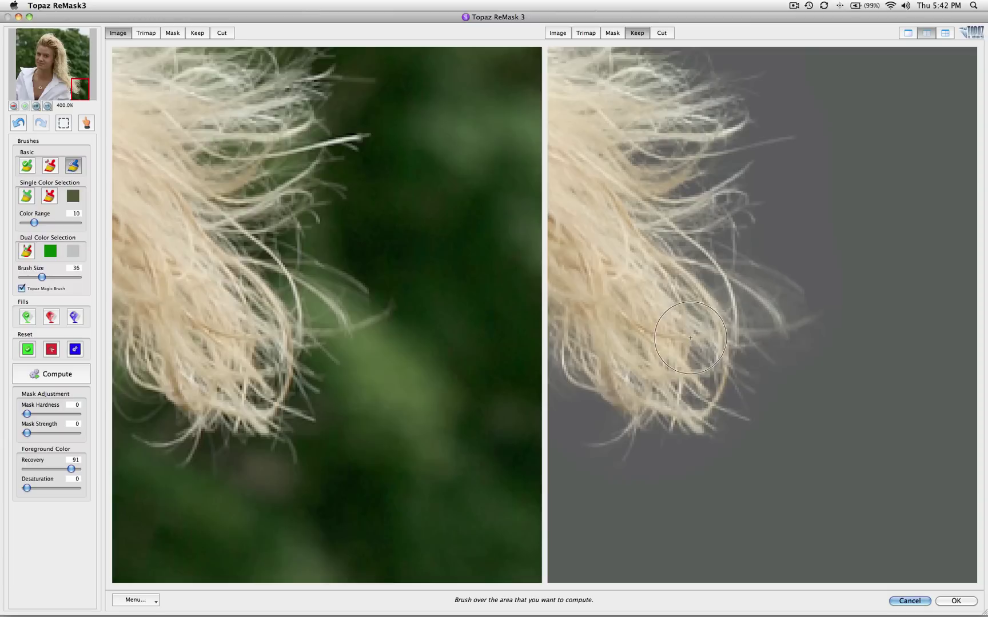
# Step: Pan to the upper hair wisps and switch the right preview to the Trimap view
pyautogui.moveTo(250, 187)
pyautogui.mouseDown()
pyautogui.moveTo(344, 355)
pyautogui.moveTo(337, 384)
pyautogui.mouseUp()
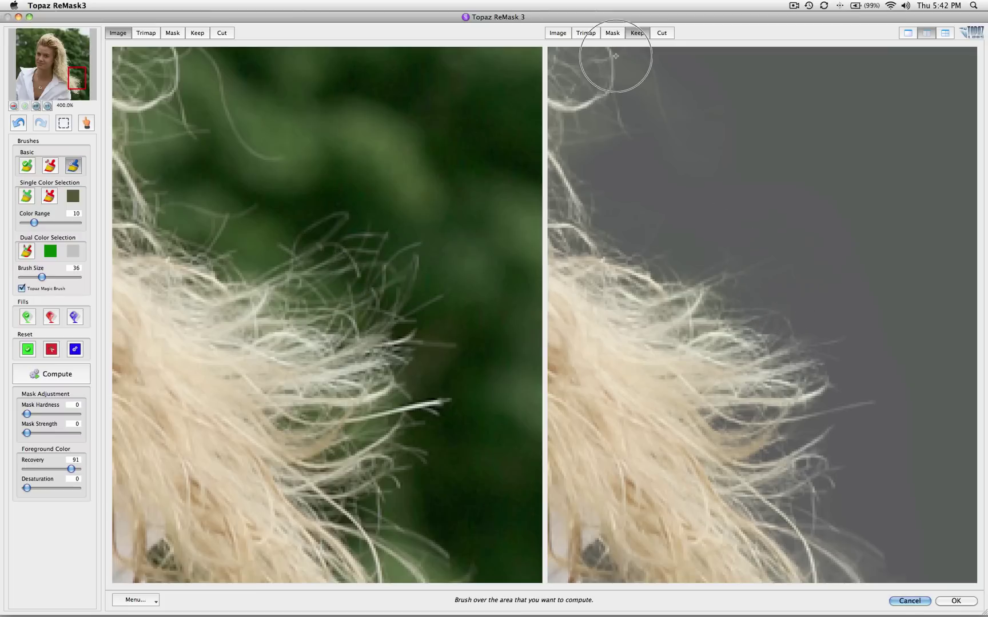
pyautogui.click(611, 33)
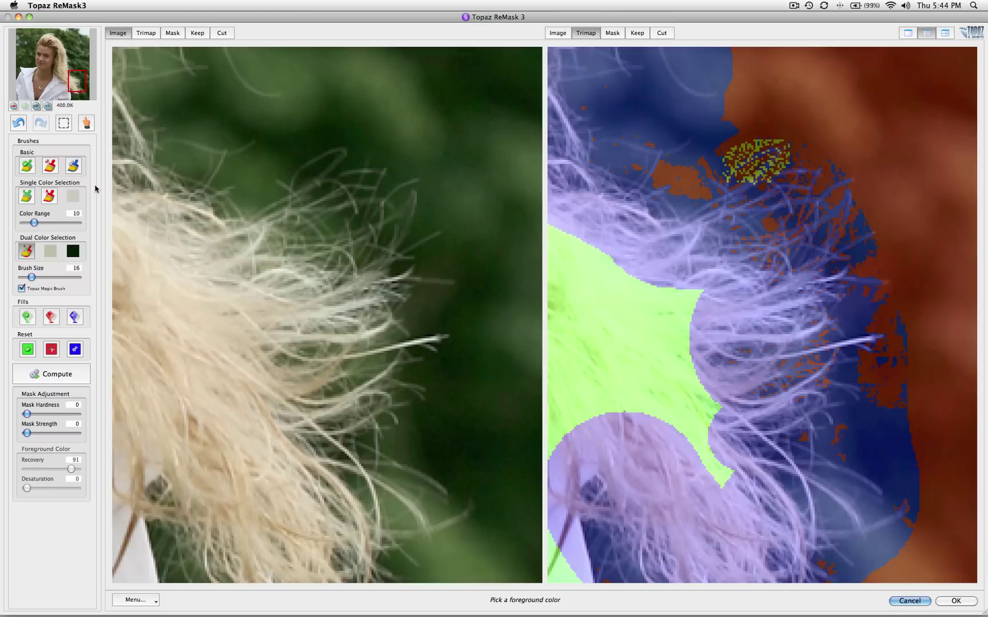
# Step: Mark the speckled upper-wisp patches for Compute with a larger brush, then review over grey
pyautogui.click(73, 168)
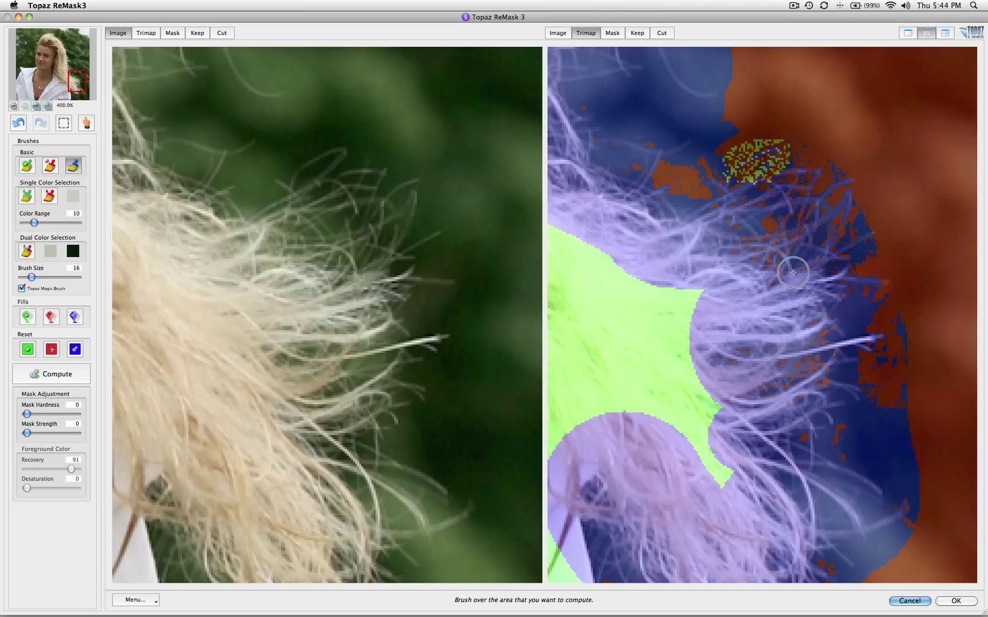
pyautogui.press(']')
pyautogui.press(']')
pyautogui.press(']')
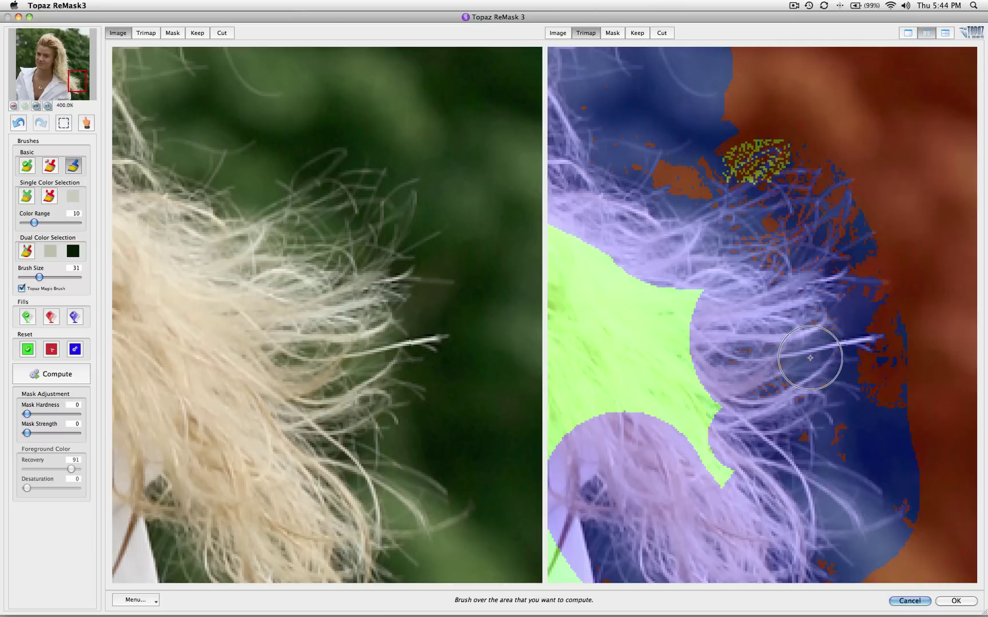
pyautogui.moveTo(839, 241)
pyautogui.mouseDown()
pyautogui.moveTo(724, 184)
pyautogui.moveTo(849, 278)
pyautogui.moveTo(748, 182)
pyautogui.mouseUp()
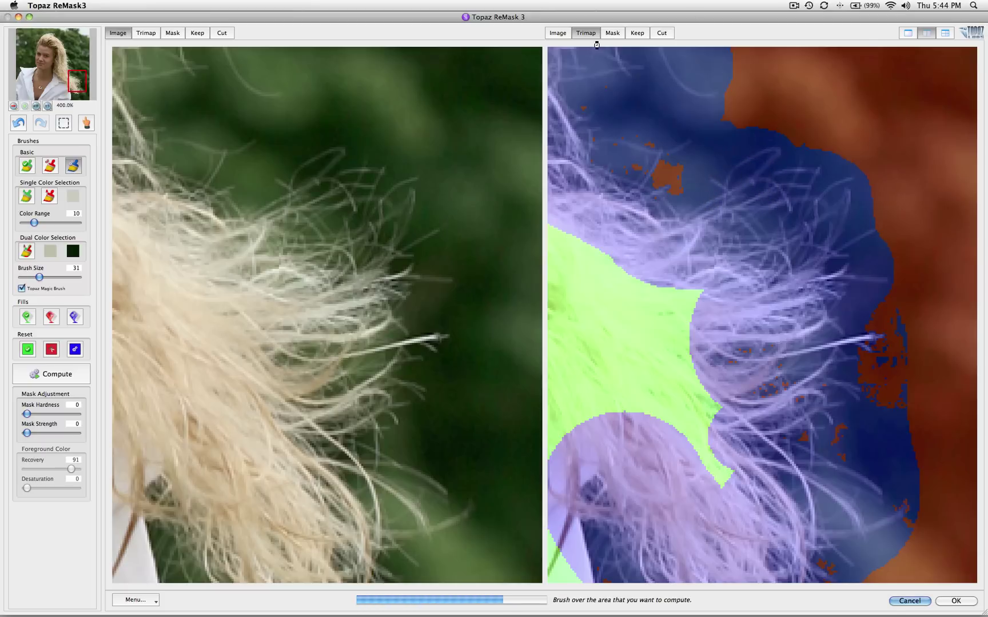
pyautogui.click(635, 32)
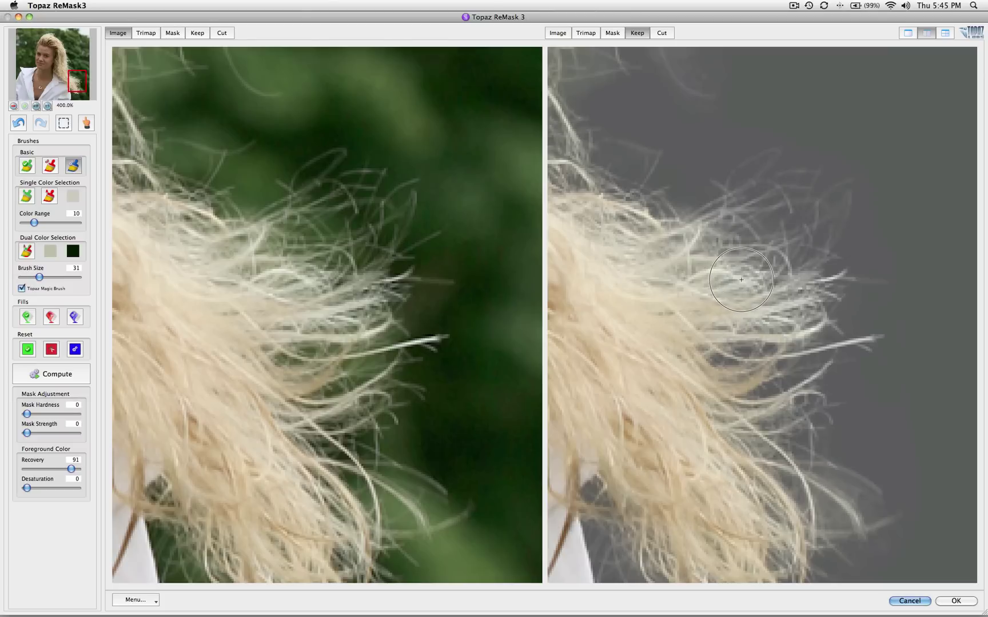
# Step: Cut the faint haze and leftover specks beside the hair loop, shrinking the brush to 6, then 1
pyautogui.moveTo(710, 214); pyautogui.dragTo(798, 388)
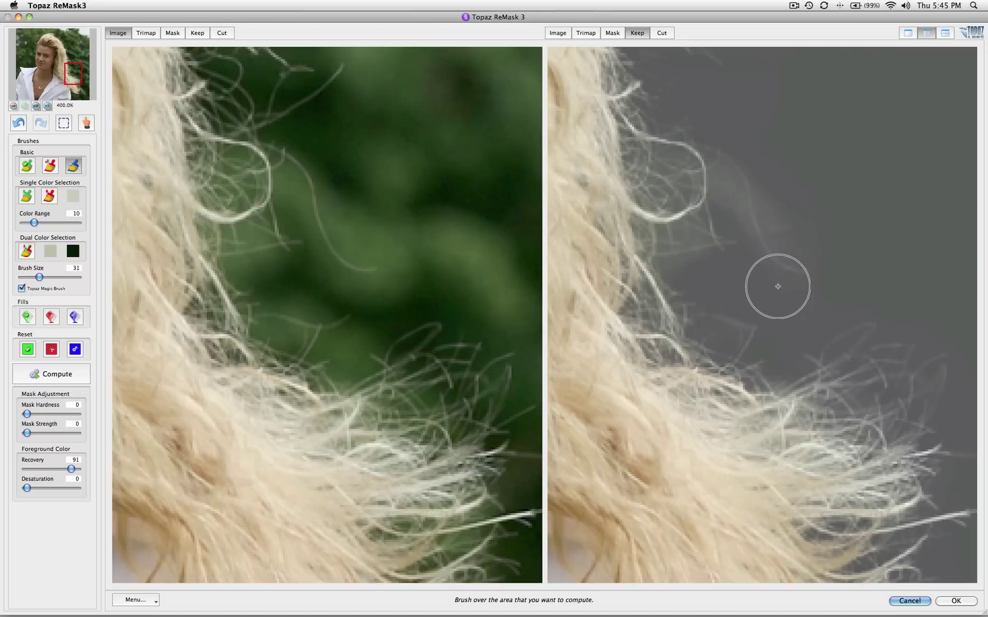
pyautogui.click(48, 168)
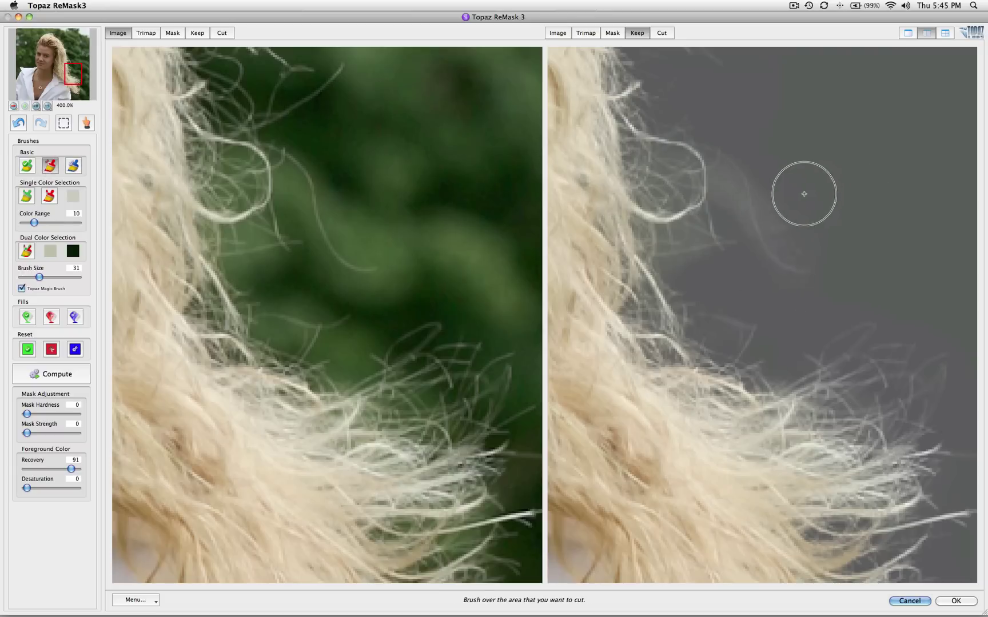
pyautogui.moveTo(803, 194); pyautogui.dragTo(814, 216)
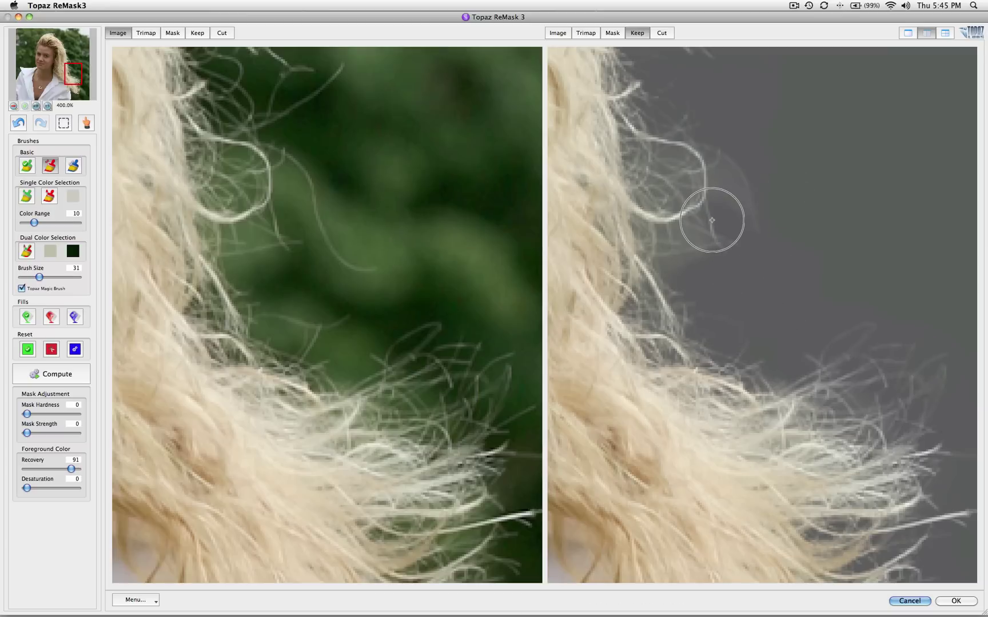
pyautogui.press('[')
pyautogui.press('[')
pyautogui.press('[')
pyautogui.moveTo(728, 185); pyautogui.dragTo(735, 197)
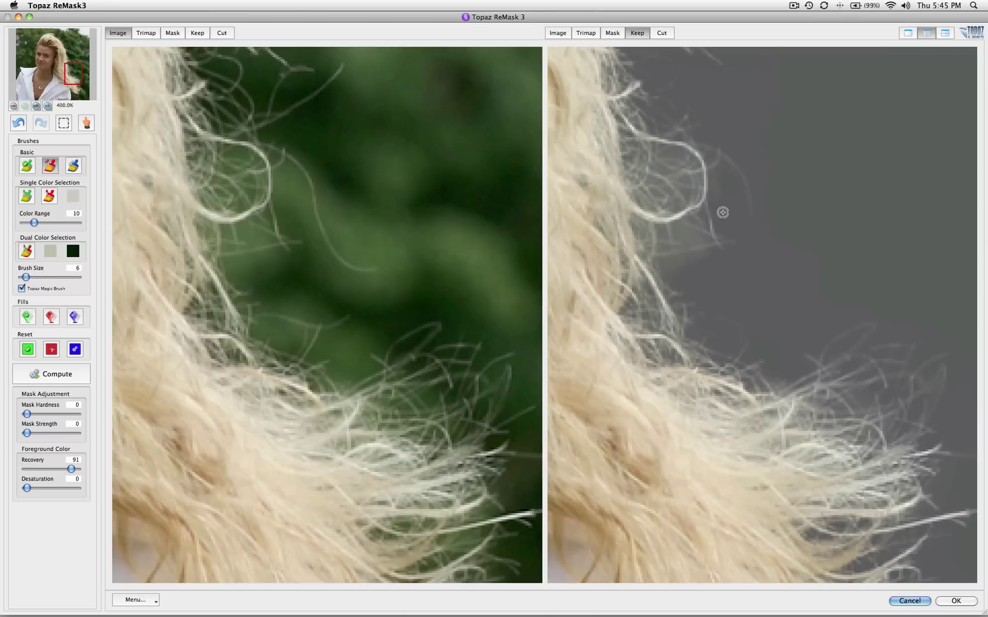
pyautogui.press('[')
pyautogui.moveTo(697, 237); pyautogui.dragTo(674, 266)
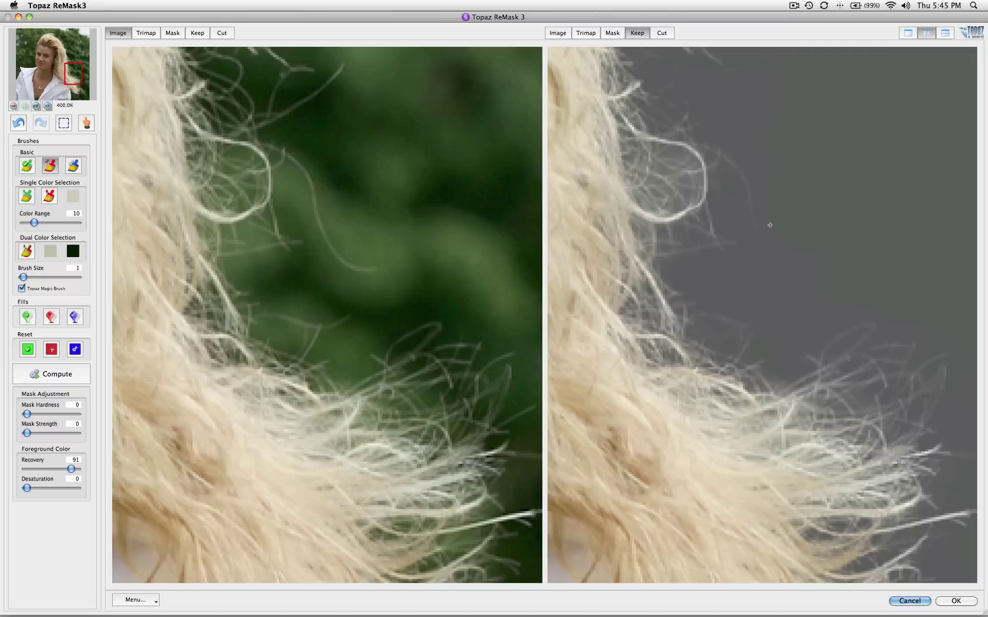
# Step: In the Trimap, mark the faint strand edge beside the loop as cut at size 6, then review
pyautogui.click(585, 34)
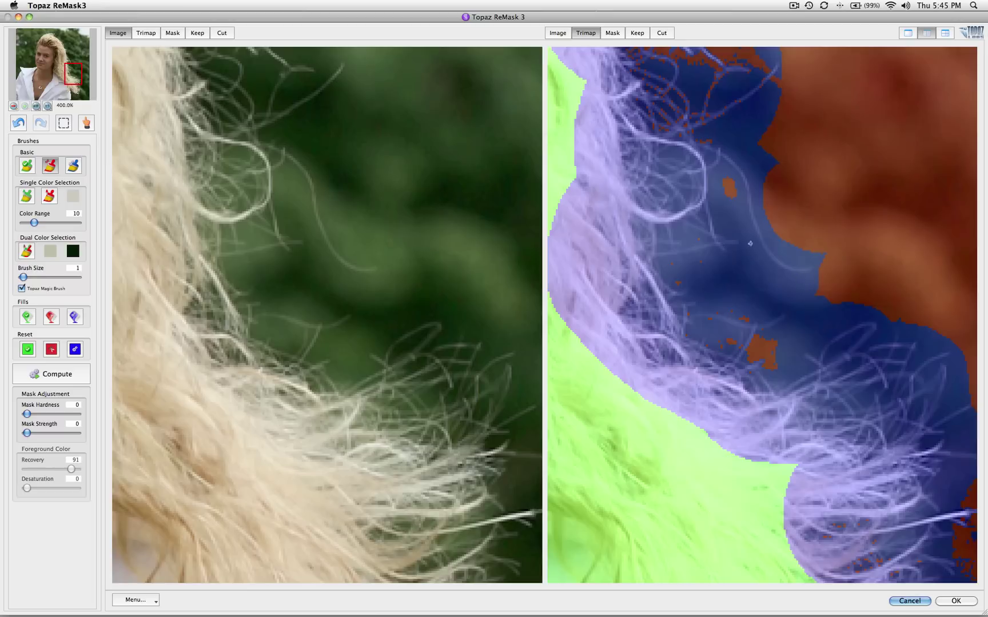
pyautogui.press(']')
pyautogui.press(']')
pyautogui.press(']')
pyautogui.moveTo(733, 203)
pyautogui.mouseDown()
pyautogui.moveTo(755, 265)
pyautogui.moveTo(796, 287)
pyautogui.moveTo(814, 283)
pyautogui.moveTo(832, 264)
pyautogui.moveTo(826, 257)
pyautogui.mouseUp()
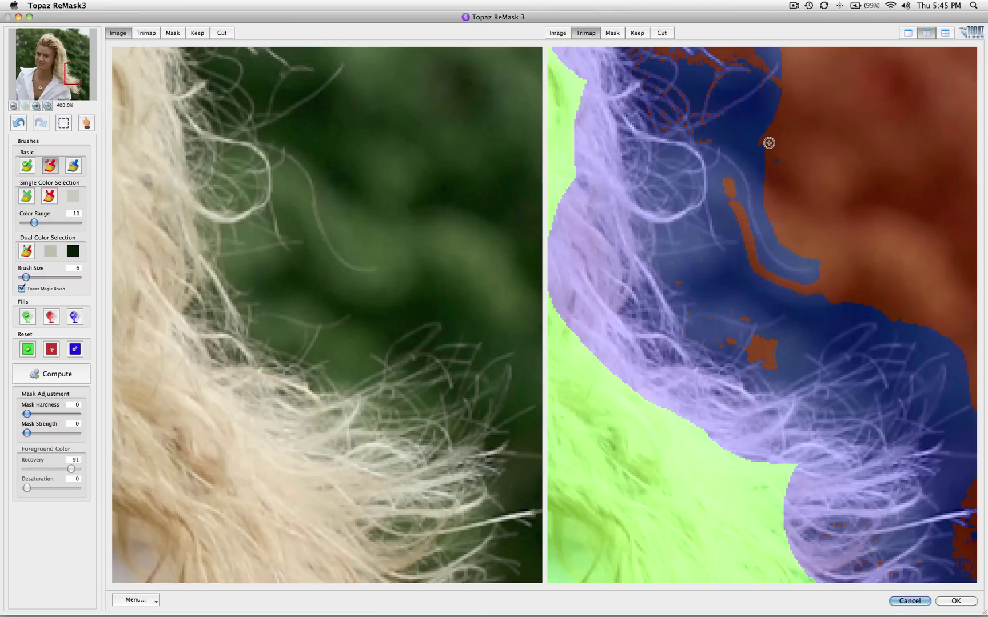
pyautogui.moveTo(769, 143)
pyautogui.mouseDown()
pyautogui.moveTo(764, 160)
pyautogui.moveTo(773, 158)
pyautogui.moveTo(763, 126)
pyautogui.moveTo(775, 93)
pyautogui.mouseUp()
pyautogui.moveTo(827, 292); pyautogui.dragTo(748, 272)
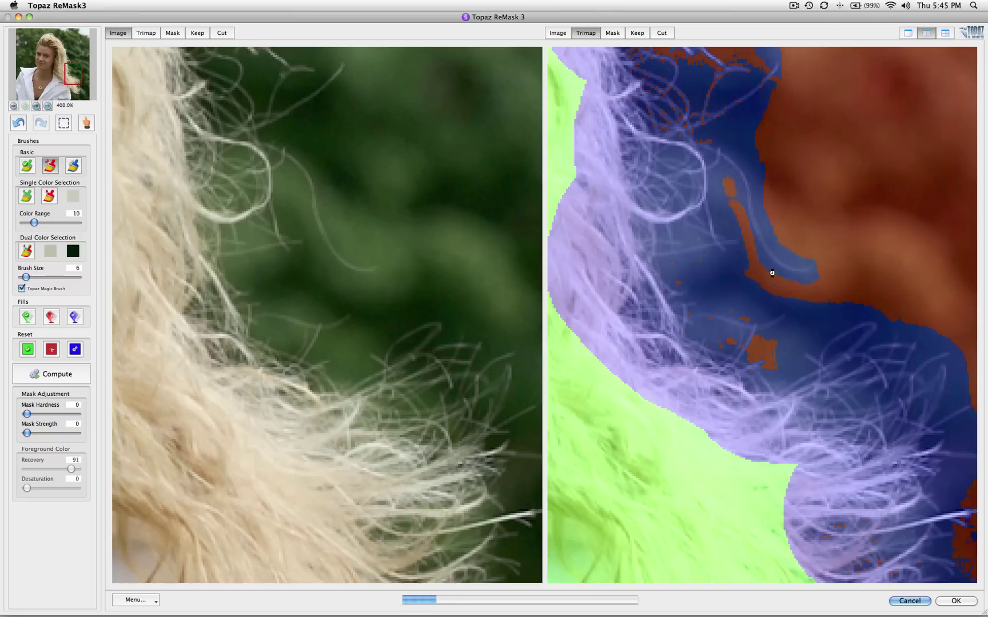
pyautogui.click(636, 35)
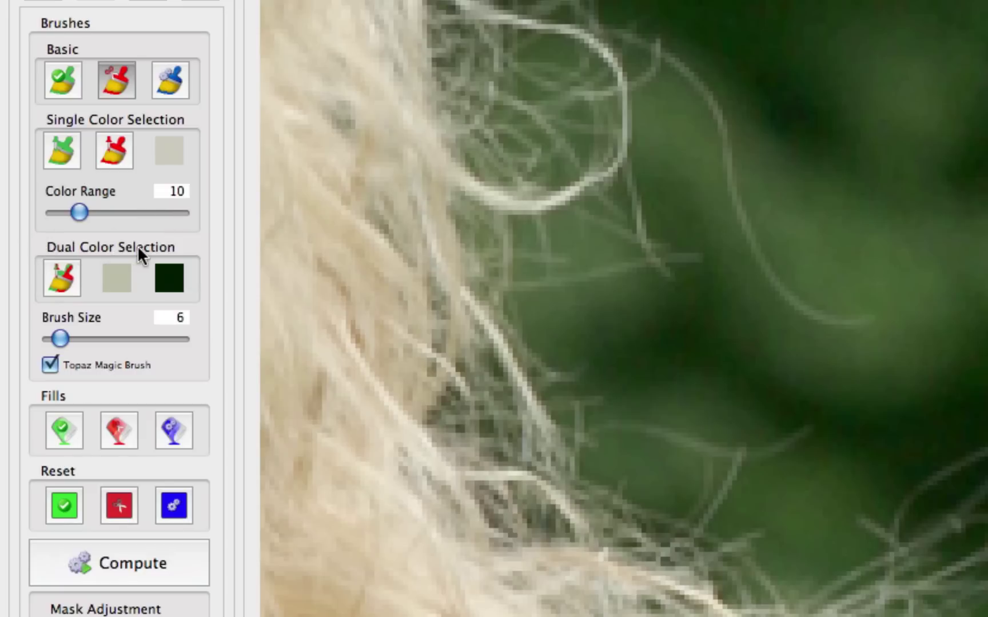
# Step: Sample blonde hair and green backdrop with the Hair Brush at size 11, then brush the curling strand
pyautogui.click(58, 273)
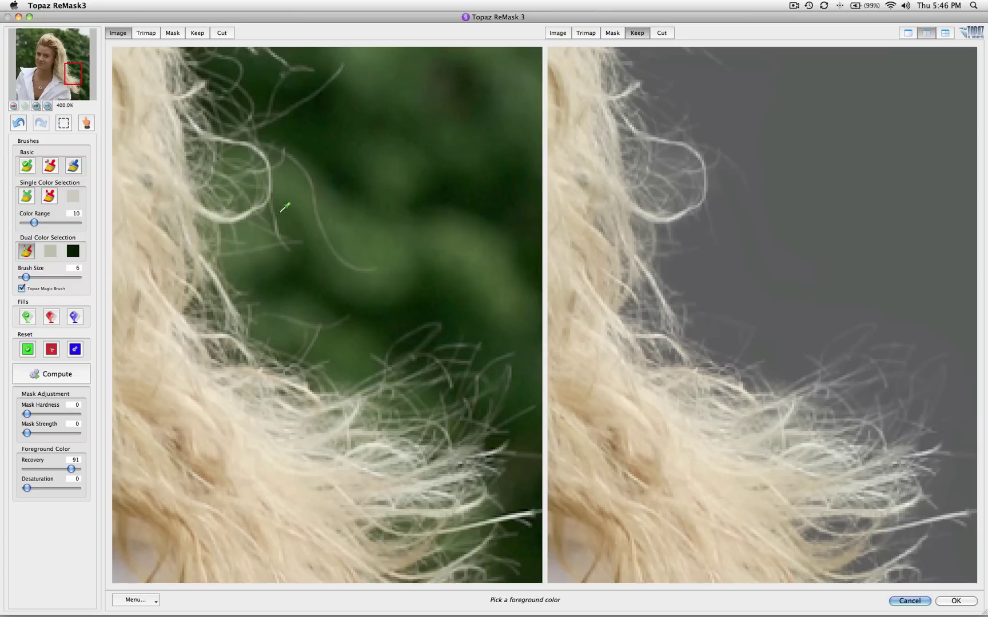
pyautogui.click(243, 214)
pyautogui.click(343, 246)
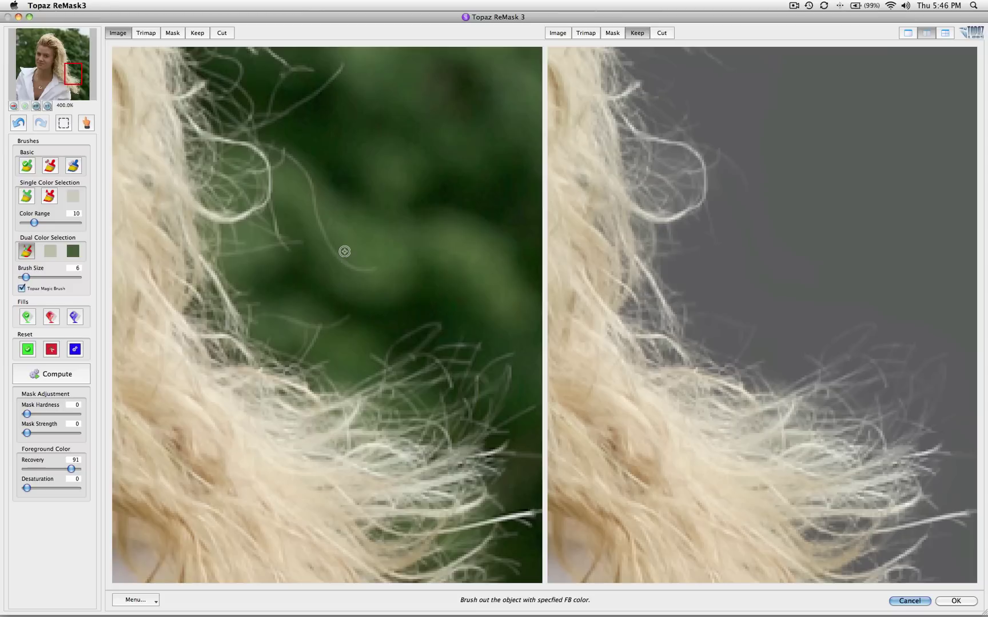
pyautogui.press(']')
pyautogui.press(']')
pyautogui.press(']')
pyautogui.moveTo(334, 253); pyautogui.dragTo(376, 270)
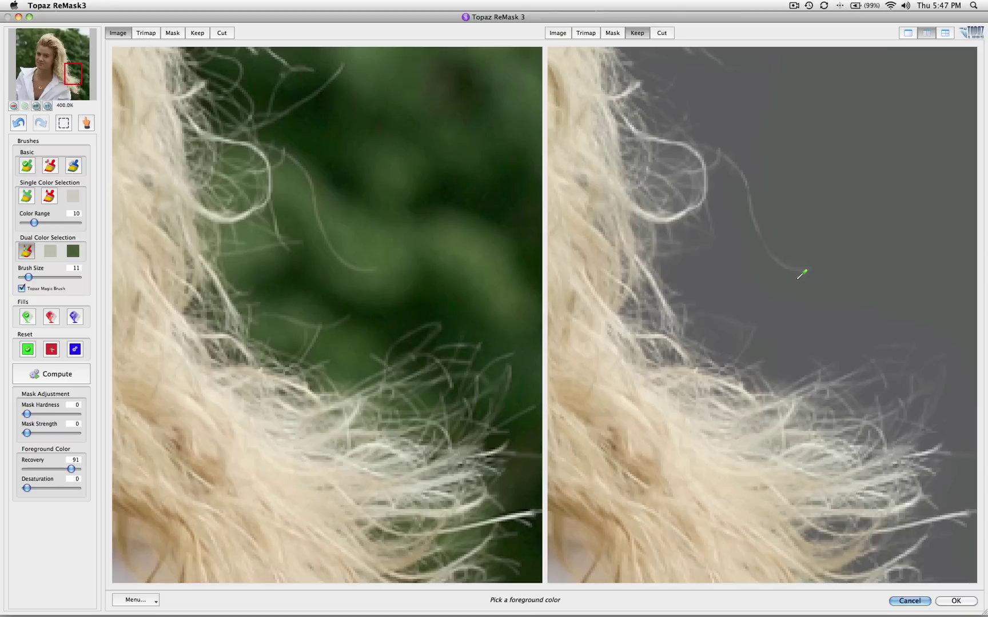
# Step: Resample hair and green, then brush the flyaway strands free with the Dual Color brush
pyautogui.moveTo(371, 345)
pyautogui.mouseDown()
pyautogui.moveTo(367, 315)
pyautogui.moveTo(339, 286)
pyautogui.mouseUp()
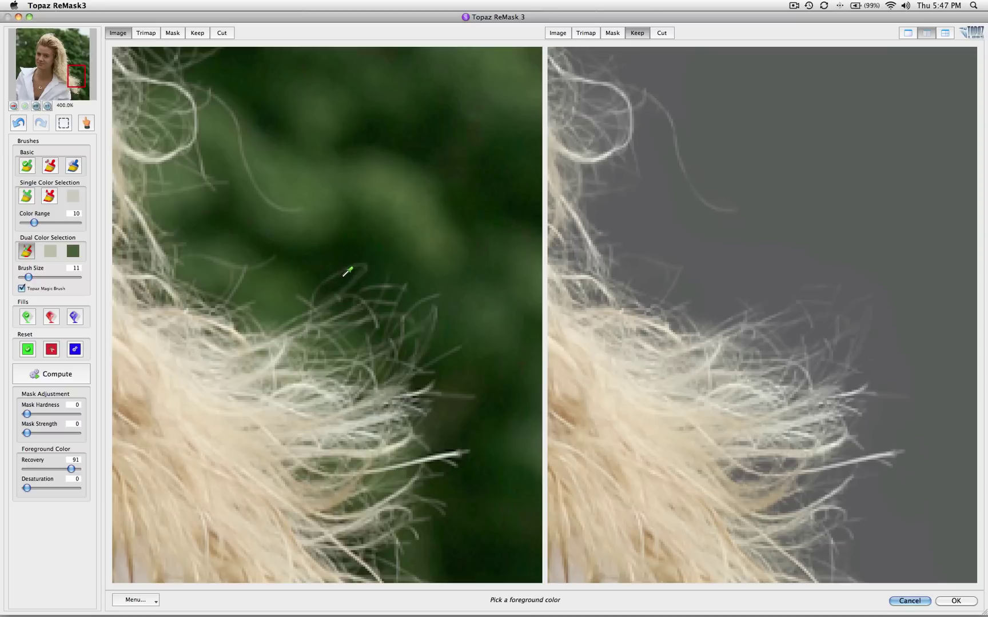
pyautogui.click(275, 337)
pyautogui.click(333, 260)
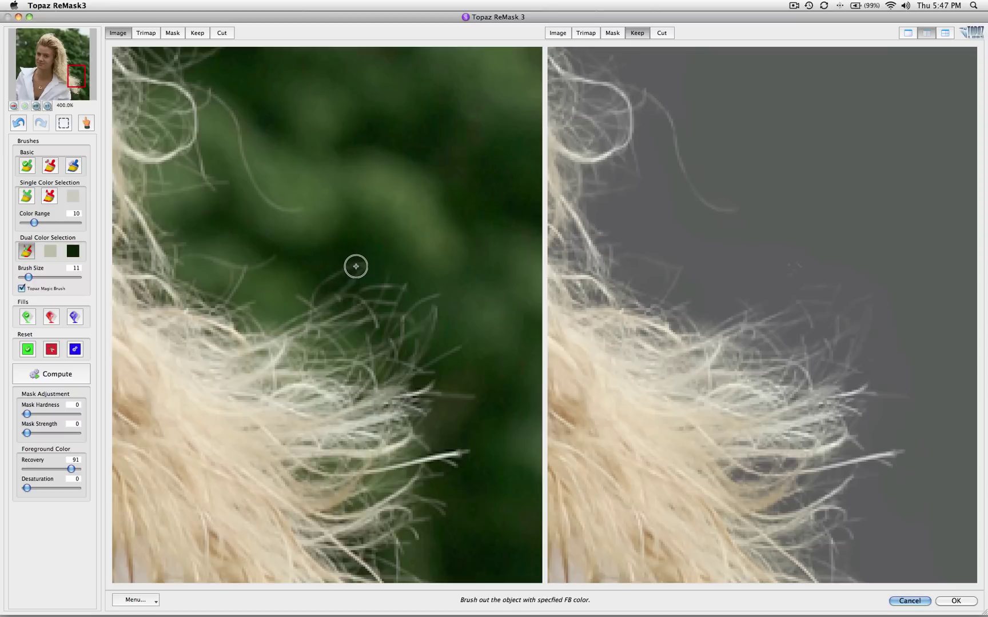
pyautogui.moveTo(343, 281); pyautogui.dragTo(326, 280)
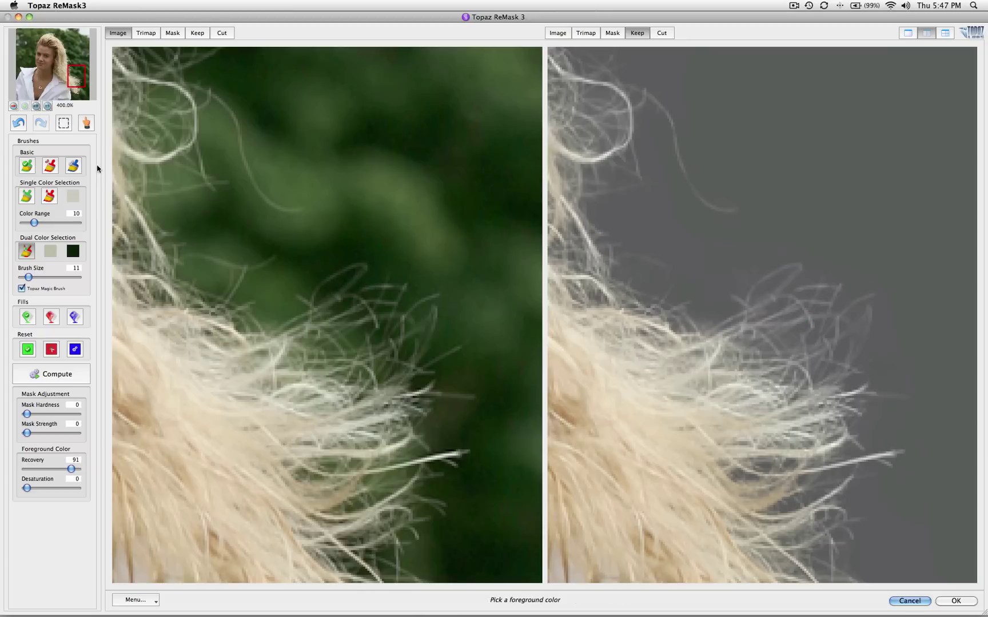
# Step: Cut away leftover background residue around the strands with the red Basic brush
pyautogui.click(51, 166)
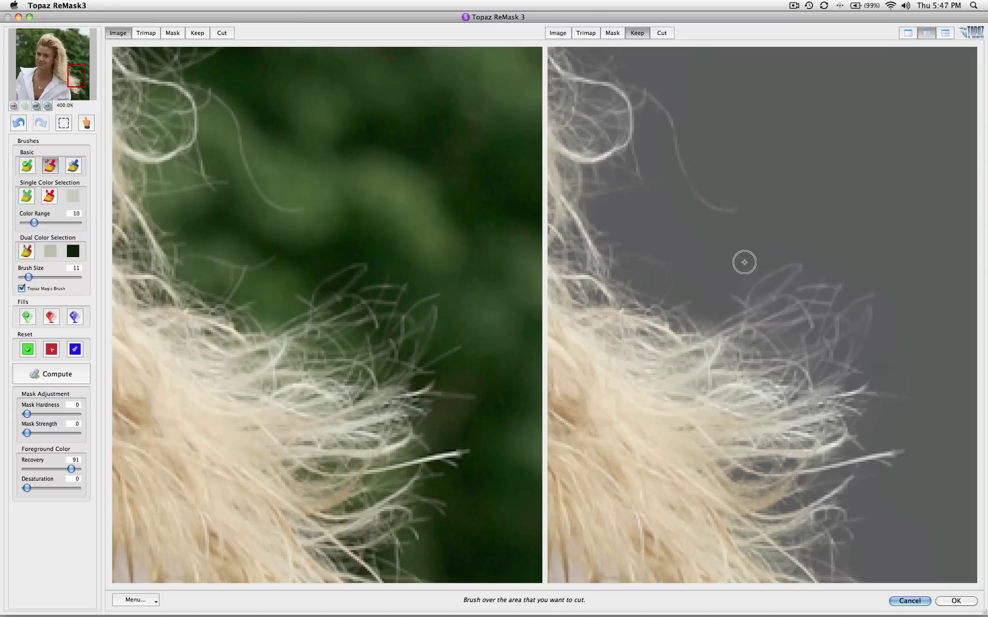
pyautogui.moveTo(743, 260)
pyautogui.mouseDown()
pyautogui.moveTo(772, 257)
pyautogui.moveTo(760, 250)
pyautogui.mouseUp()
pyautogui.moveTo(864, 262); pyautogui.dragTo(889, 284)
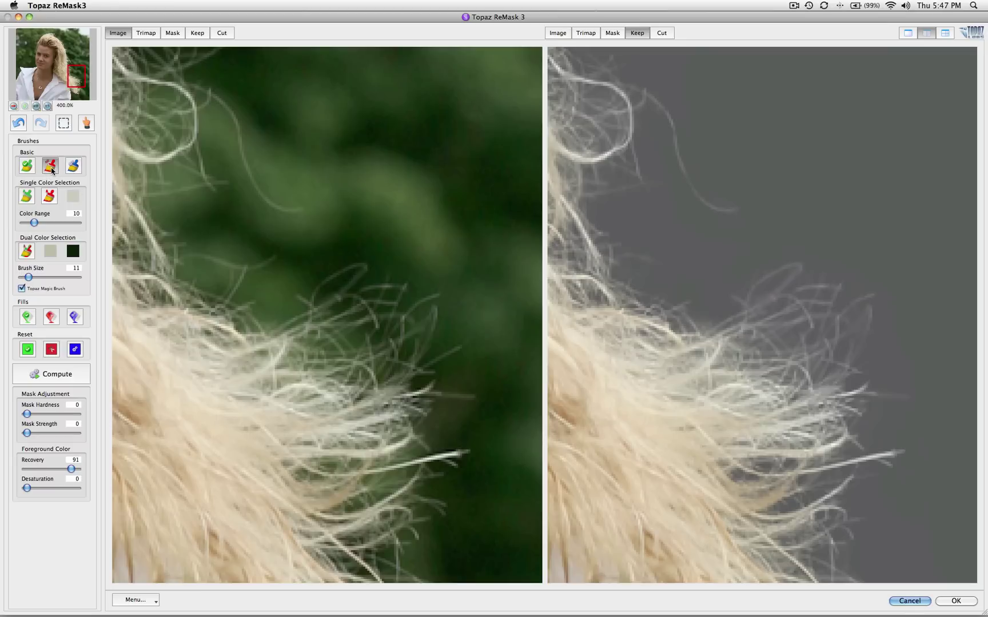
pyautogui.moveTo(693, 275)
pyautogui.mouseDown()
pyautogui.moveTo(739, 319)
pyautogui.moveTo(734, 333)
pyautogui.moveTo(757, 357)
pyautogui.mouseUp()
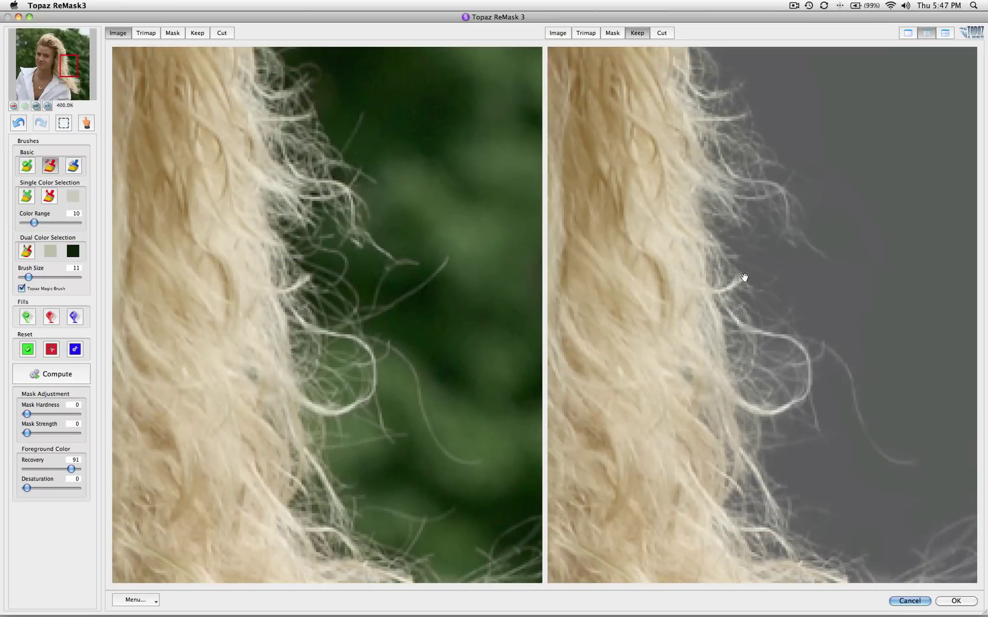
# Step: Sample the side hair and green with Dual Color Selection, then brush the side wisps free
pyautogui.moveTo(744, 278)
pyautogui.mouseDown()
pyautogui.moveTo(776, 348)
pyautogui.moveTo(739, 314)
pyautogui.moveTo(717, 346)
pyautogui.mouseUp()
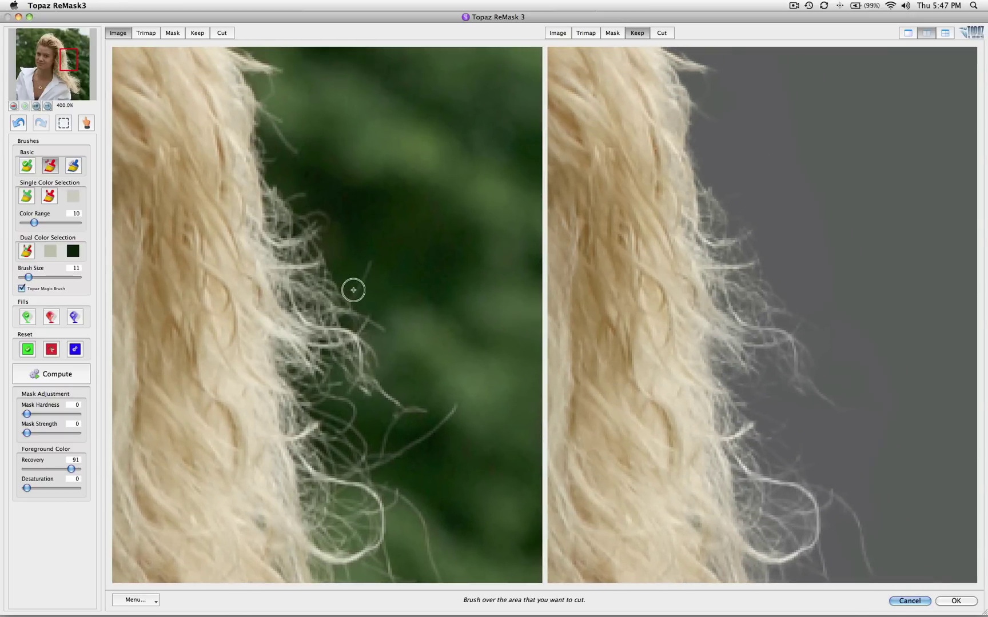
pyautogui.click(23, 249)
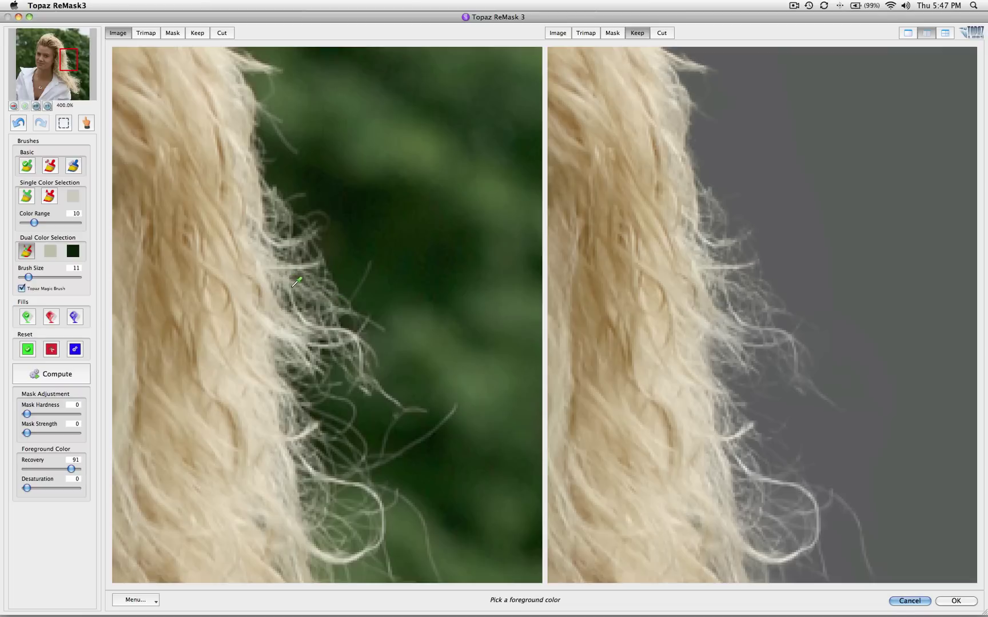
pyautogui.click(288, 281)
pyautogui.click(375, 286)
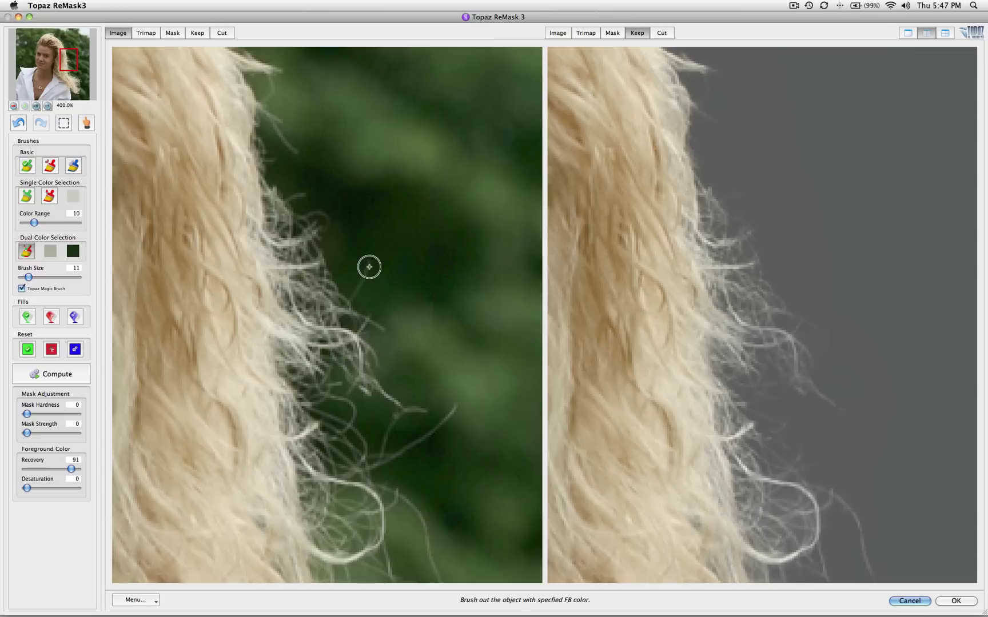
pyautogui.moveTo(369, 266); pyautogui.dragTo(353, 297)
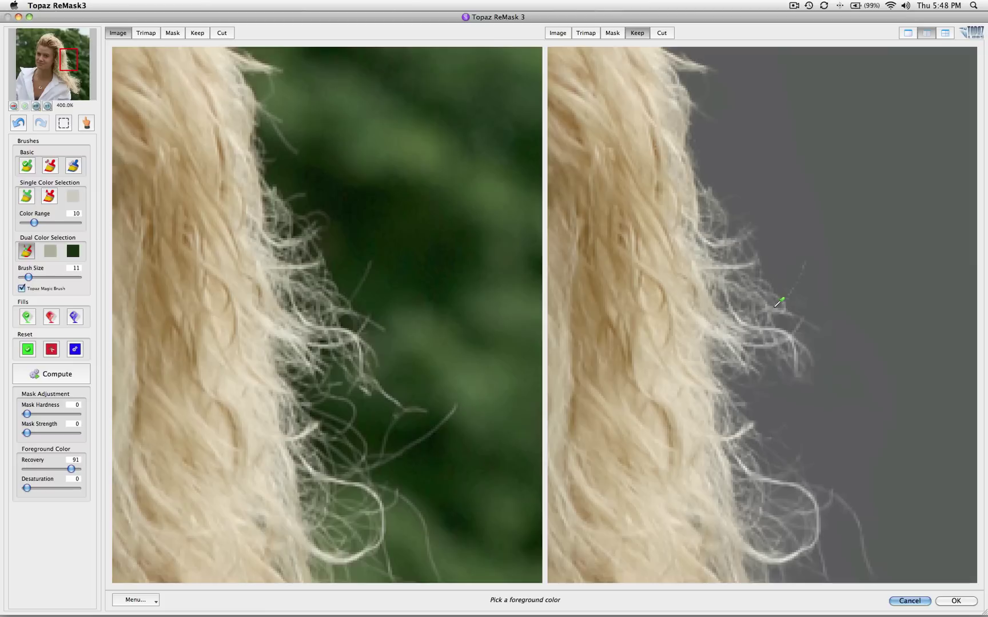
# Step: Resample hair and green, then brush the strands along the higher hair edge free
pyautogui.moveTo(682, 250); pyautogui.dragTo(722, 342)
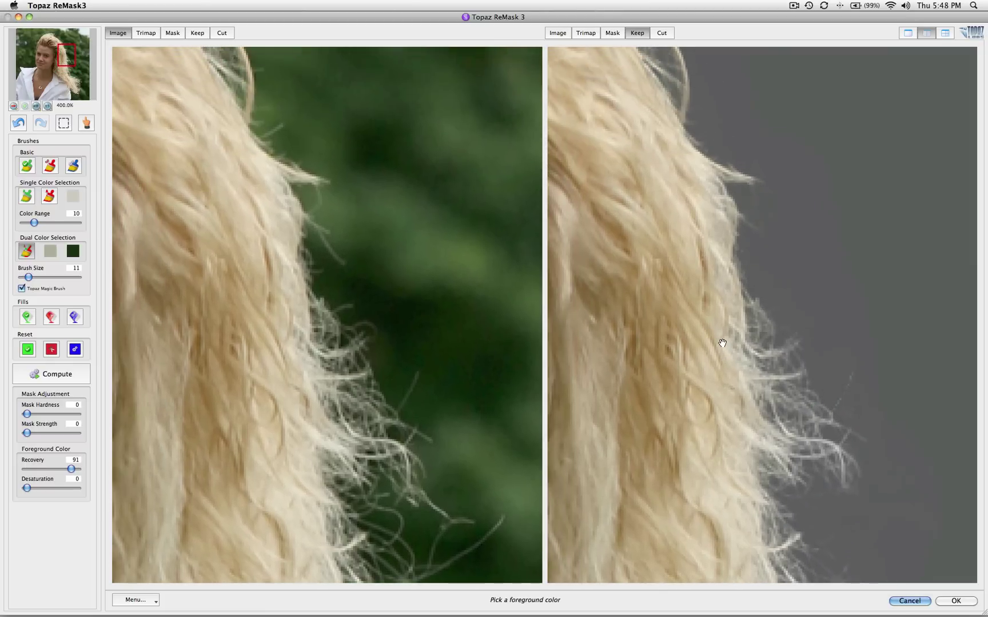
pyautogui.moveTo(699, 291); pyautogui.dragTo(705, 305)
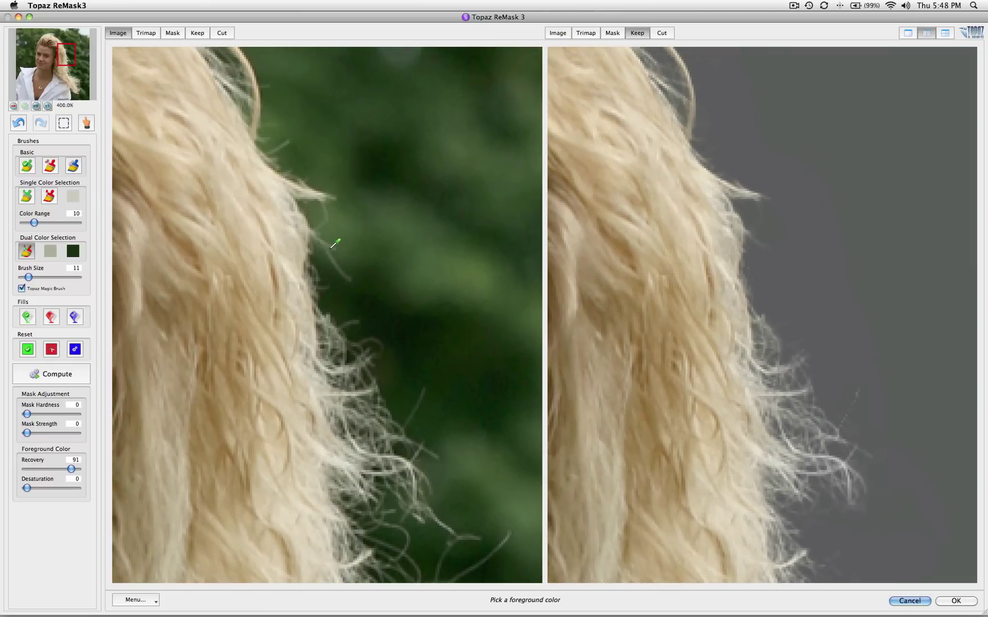
pyautogui.click(304, 227)
pyautogui.click(348, 260)
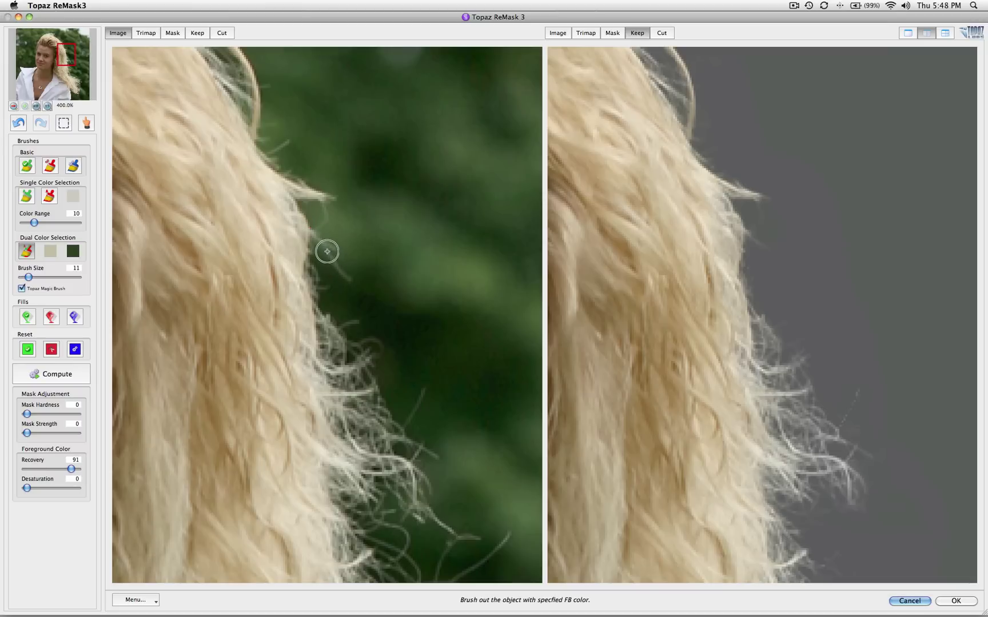
pyautogui.moveTo(352, 277); pyautogui.dragTo(403, 300)
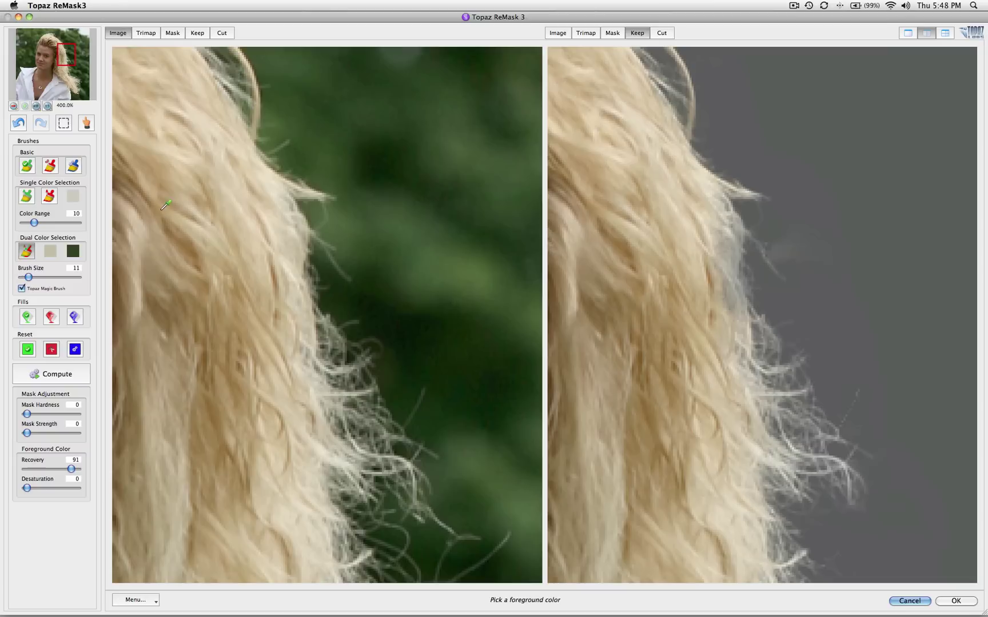
# Step: Paint the edge hair solid with the Keep brush and cut a stray background spot
pyautogui.click(27, 166)
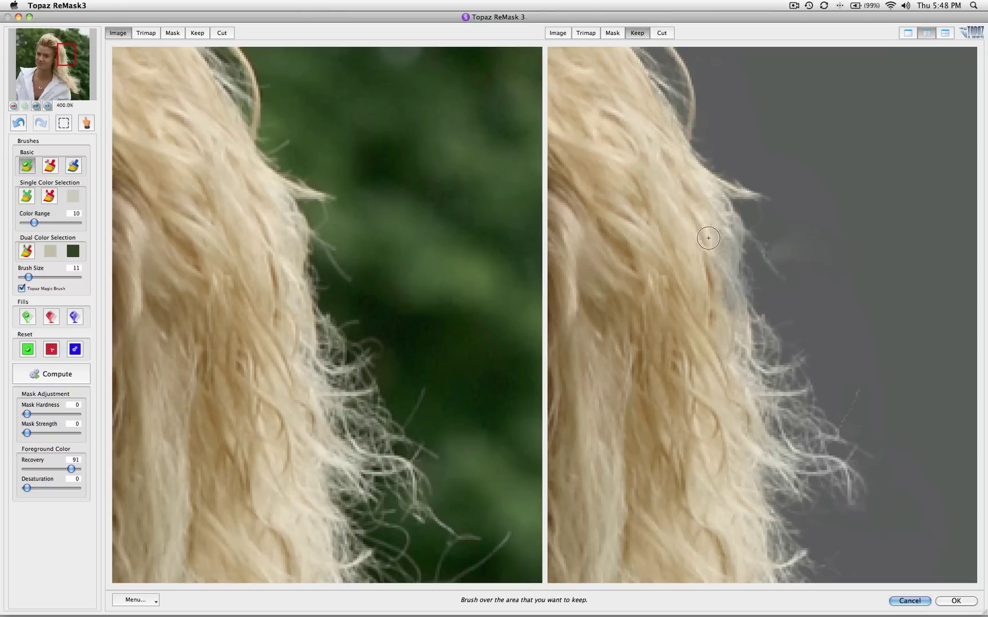
pyautogui.moveTo(713, 232); pyautogui.dragTo(730, 321)
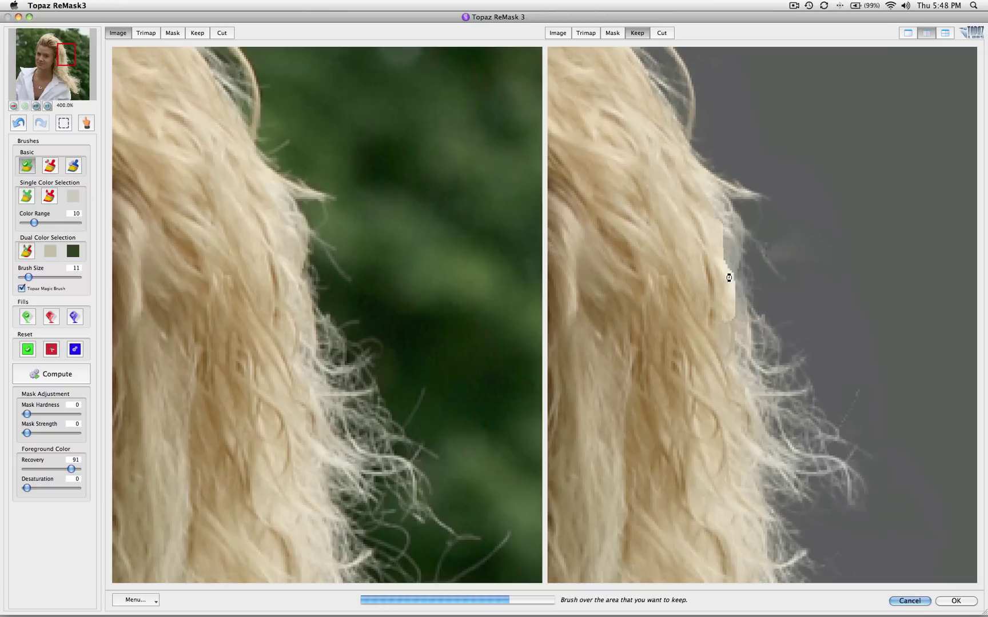
pyautogui.click(50, 166)
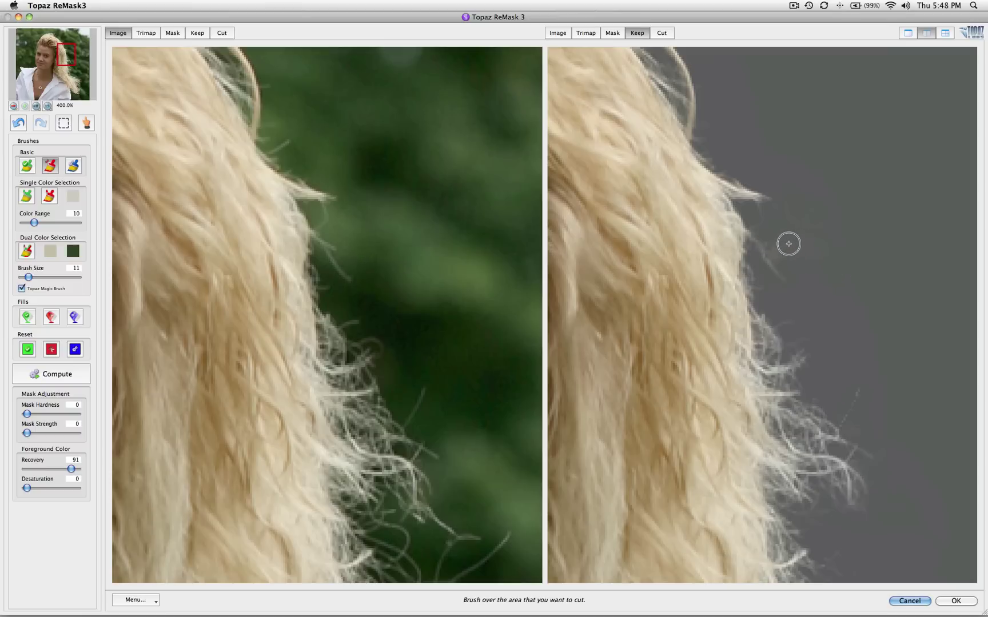
pyautogui.click(786, 253)
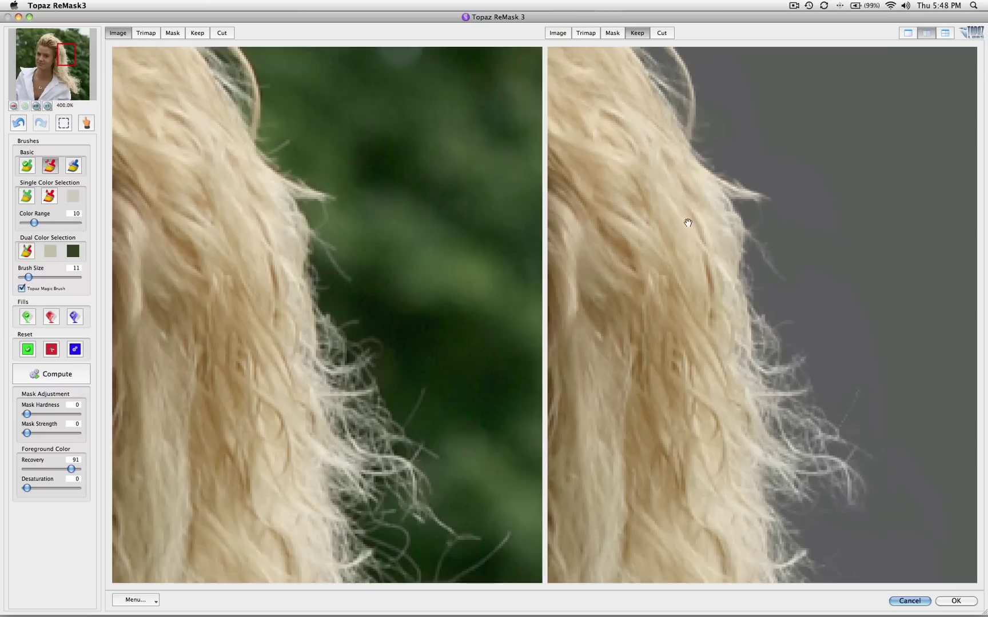
pyautogui.moveTo(690, 224); pyautogui.dragTo(737, 291)
pyautogui.moveTo(640, 172)
pyautogui.mouseDown()
pyautogui.moveTo(706, 224)
pyautogui.moveTo(715, 286)
pyautogui.moveTo(697, 273)
pyautogui.mouseUp()
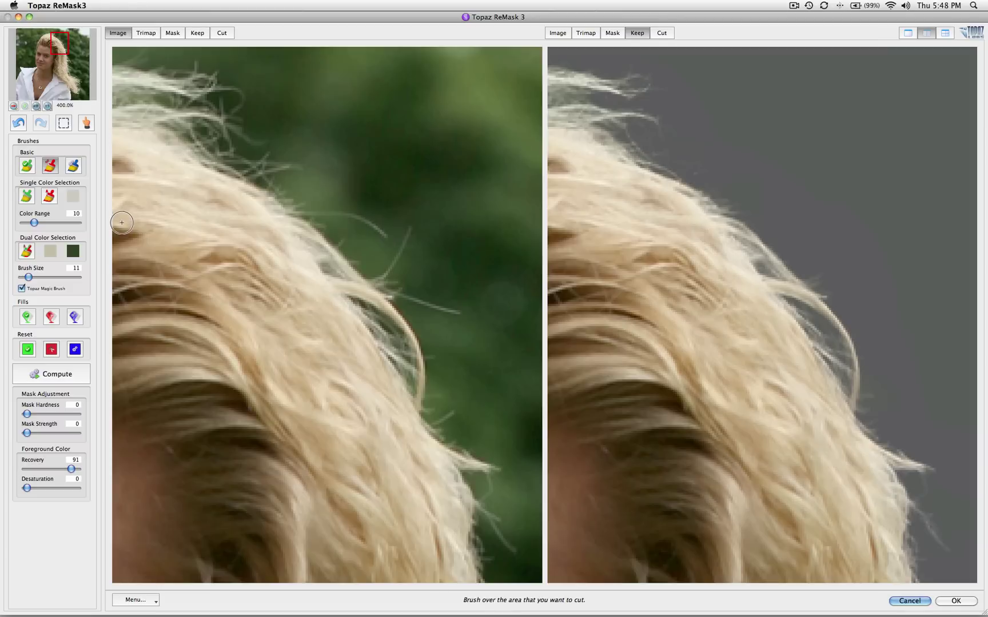
# Step: With the Dual Color brush, sample hair and green colours, then brush the top-of-head strands
pyautogui.click(27, 252)
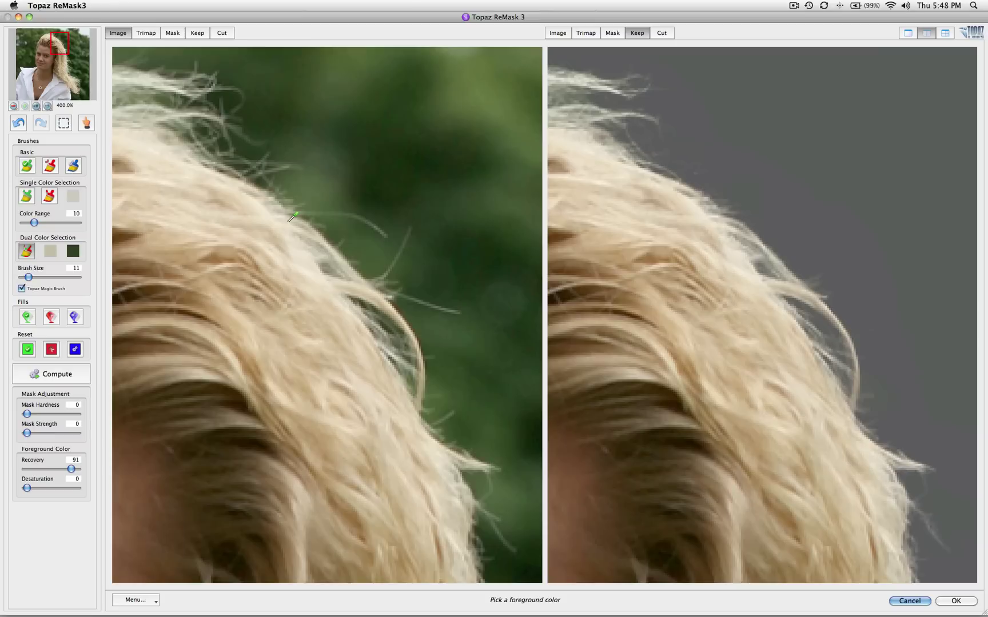
pyautogui.click(288, 220)
pyautogui.click(343, 206)
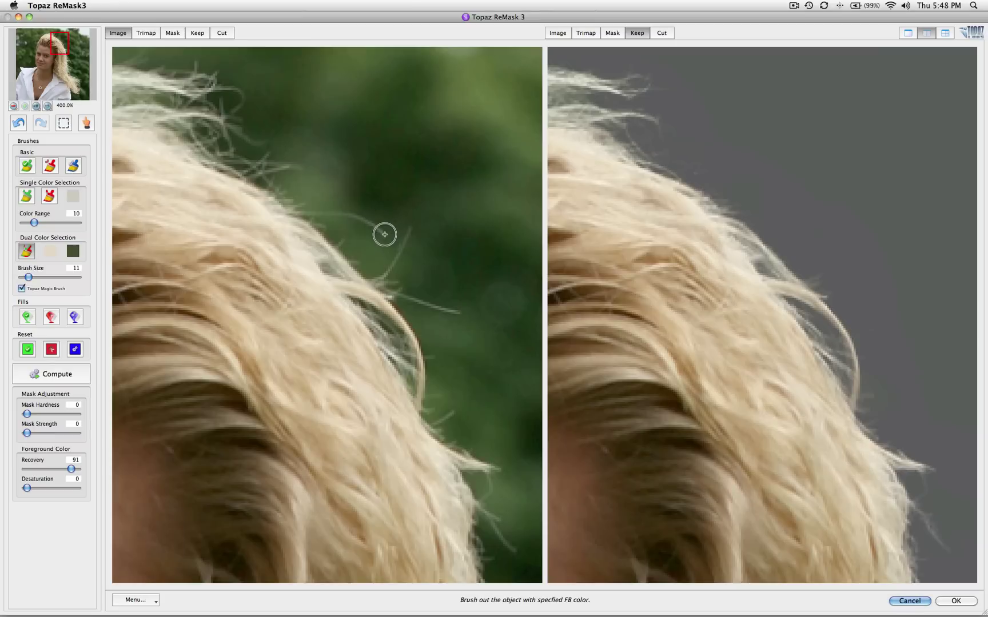
pyautogui.moveTo(354, 217); pyautogui.dragTo(296, 219)
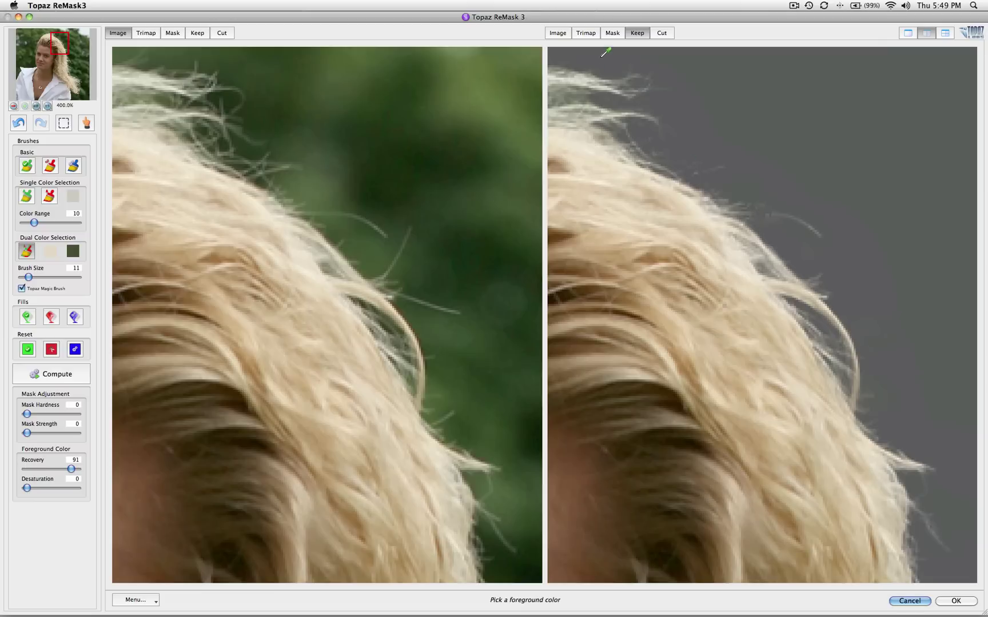
# Step: In the Trimap view, paint the brown patch near the crown with the blue Compute brush
pyautogui.click(586, 34)
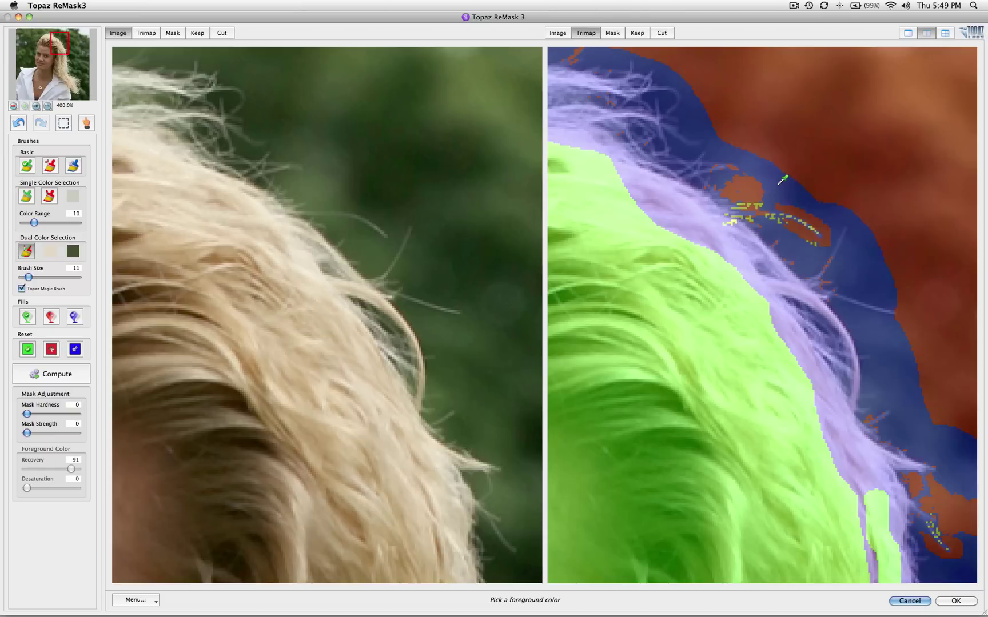
pyautogui.click(72, 166)
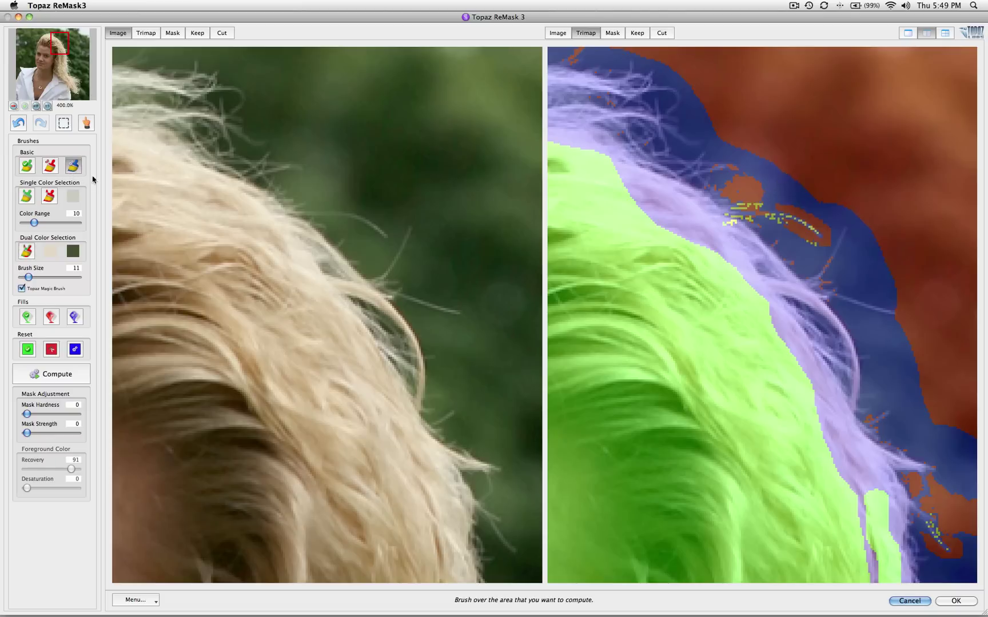
pyautogui.moveTo(771, 220)
pyautogui.mouseDown()
pyautogui.moveTo(751, 212)
pyautogui.moveTo(762, 214)
pyautogui.mouseUp()
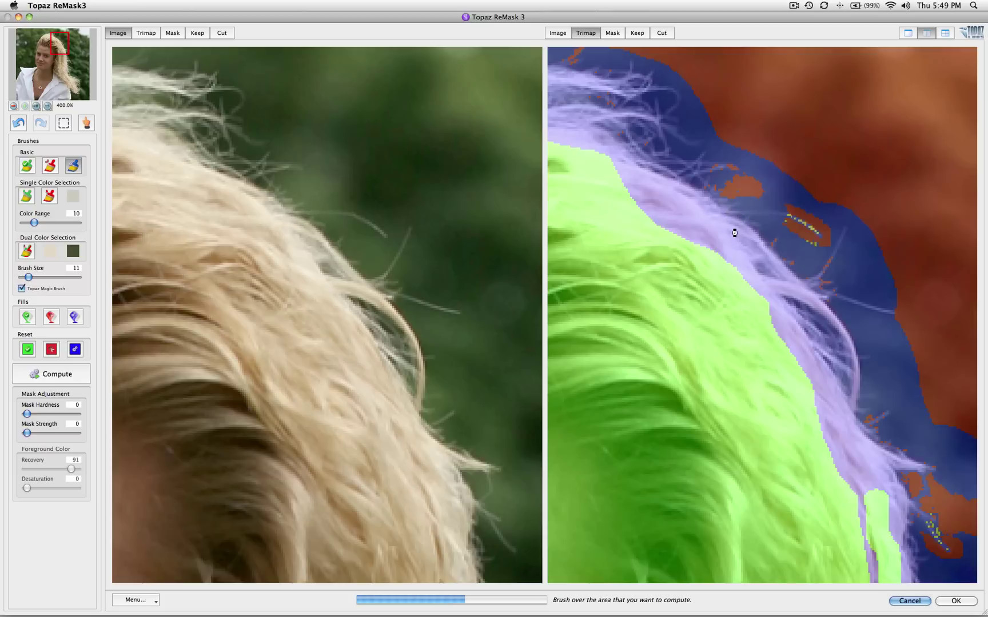
pyautogui.click(637, 33)
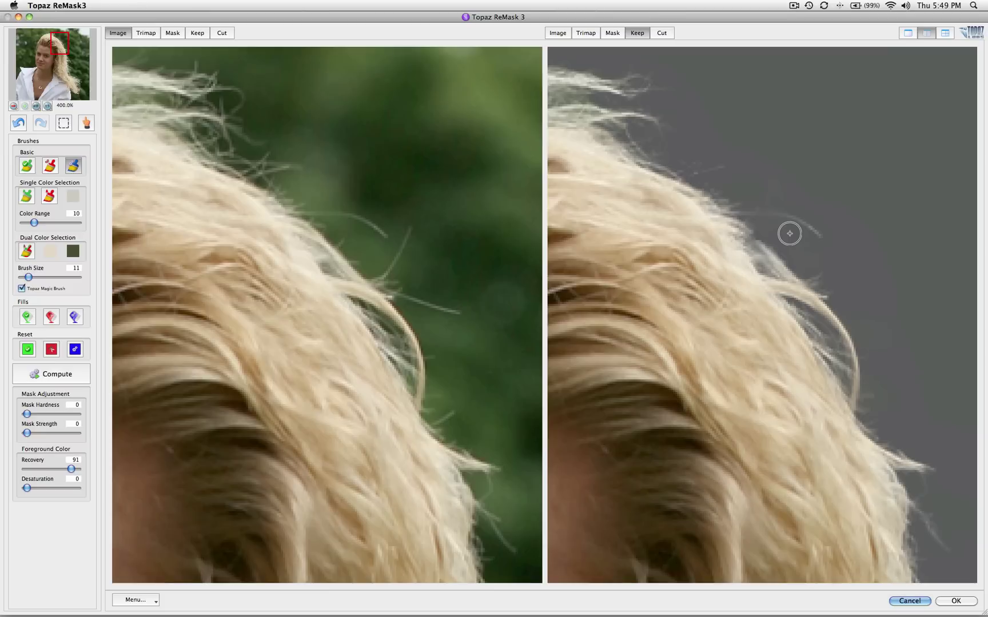
# Step: Enlarge the brush from 11 to 16 and extract the strands along the crown edge
pyautogui.moveTo(729, 256); pyautogui.dragTo(756, 272)
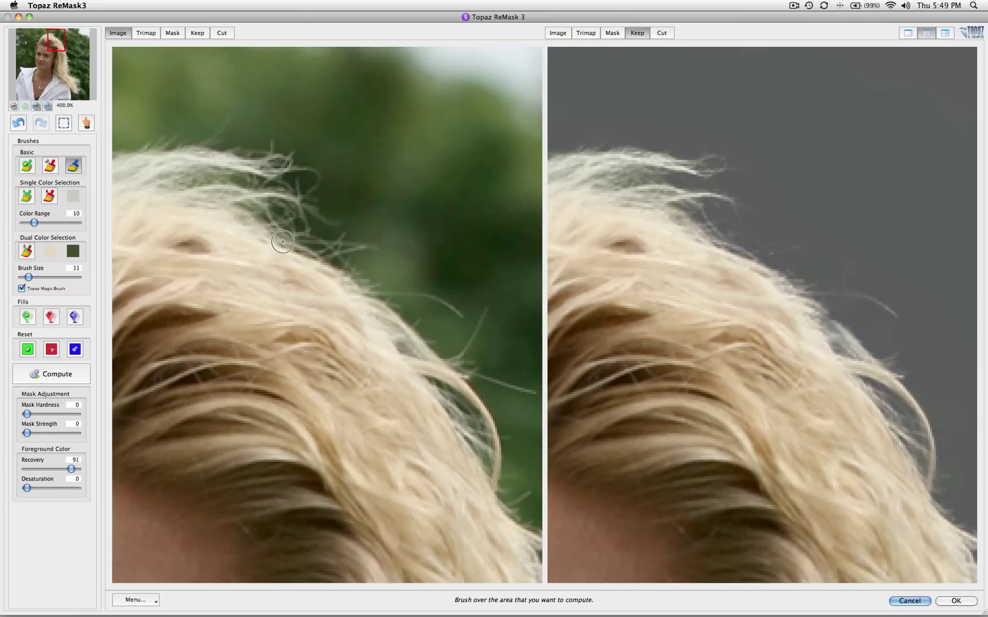
pyautogui.press(']')
pyautogui.moveTo(290, 246)
pyautogui.mouseDown()
pyautogui.moveTo(338, 256)
pyautogui.moveTo(312, 245)
pyautogui.mouseUp()
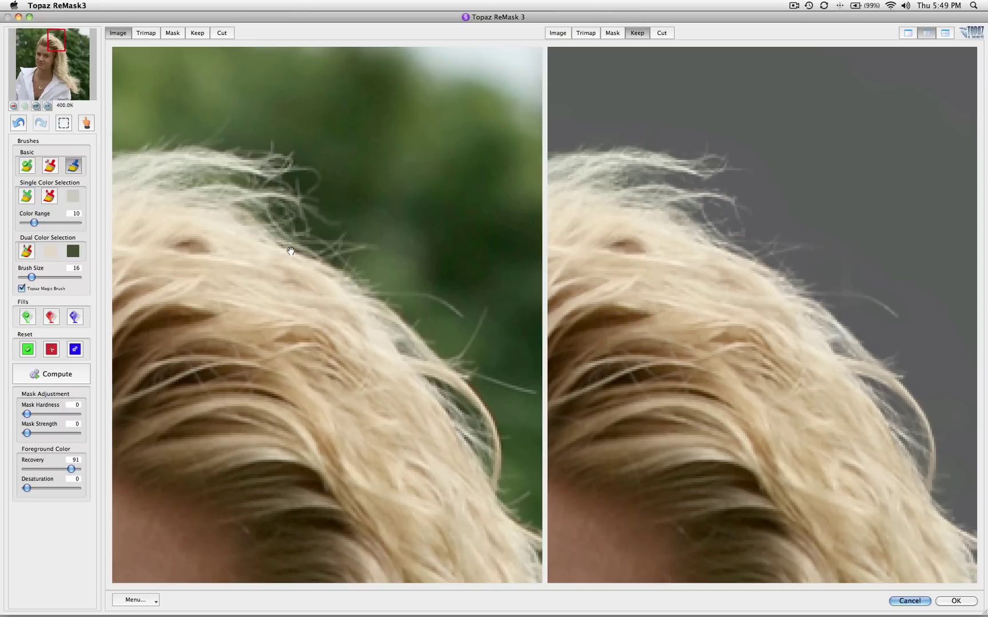
pyautogui.moveTo(286, 250); pyautogui.dragTo(356, 255)
# Step: Paint the inner purple hairline band with a size-21 green Keep brush, then zoom out to 100%
pyautogui.click(145, 34)
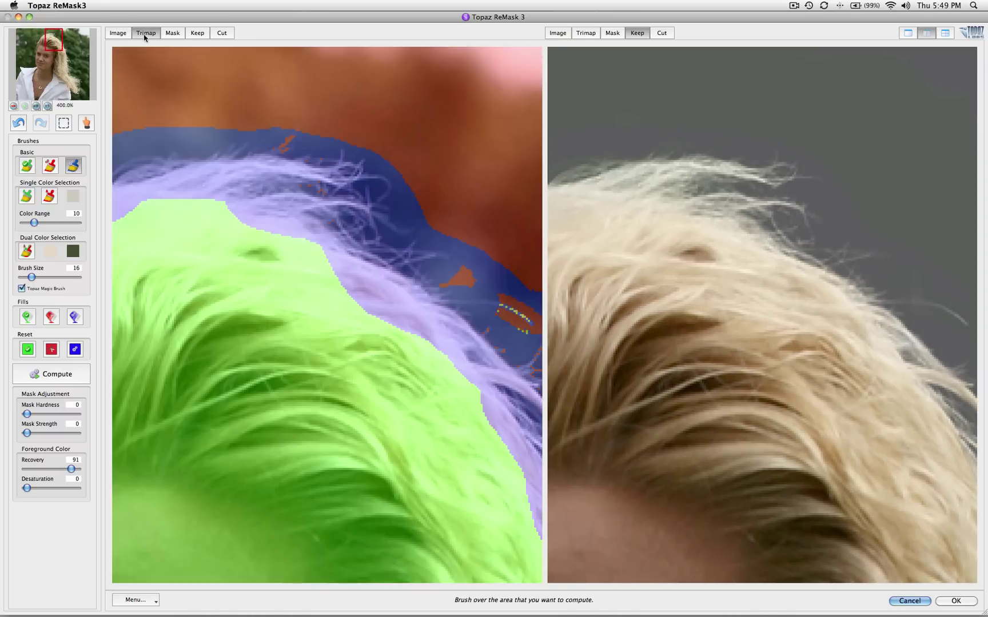
pyautogui.press(']')
pyautogui.click(27, 168)
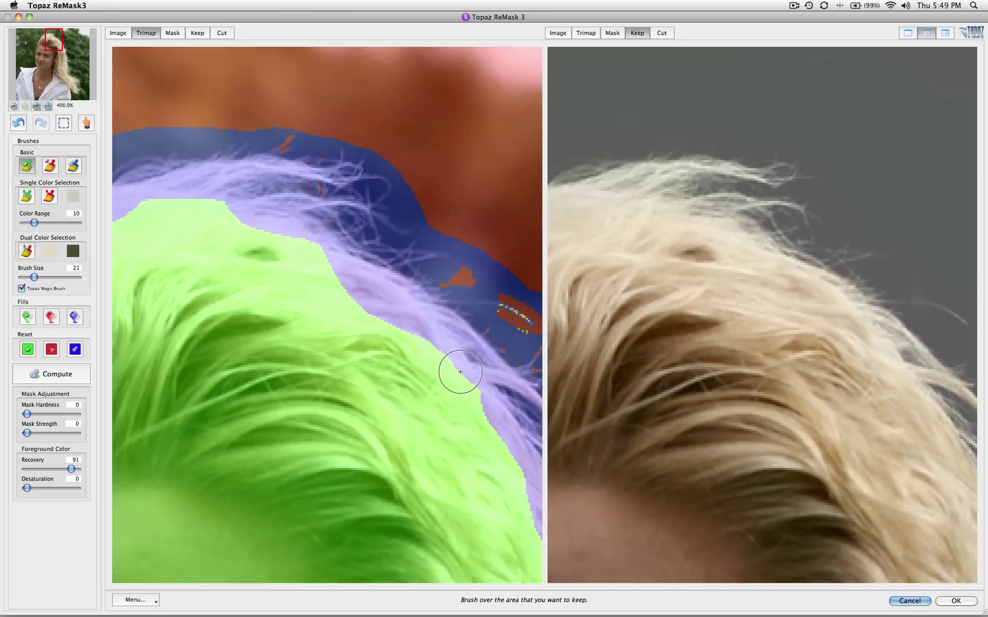
pyautogui.click(419, 341)
pyautogui.moveTo(419, 341); pyautogui.dragTo(243, 221)
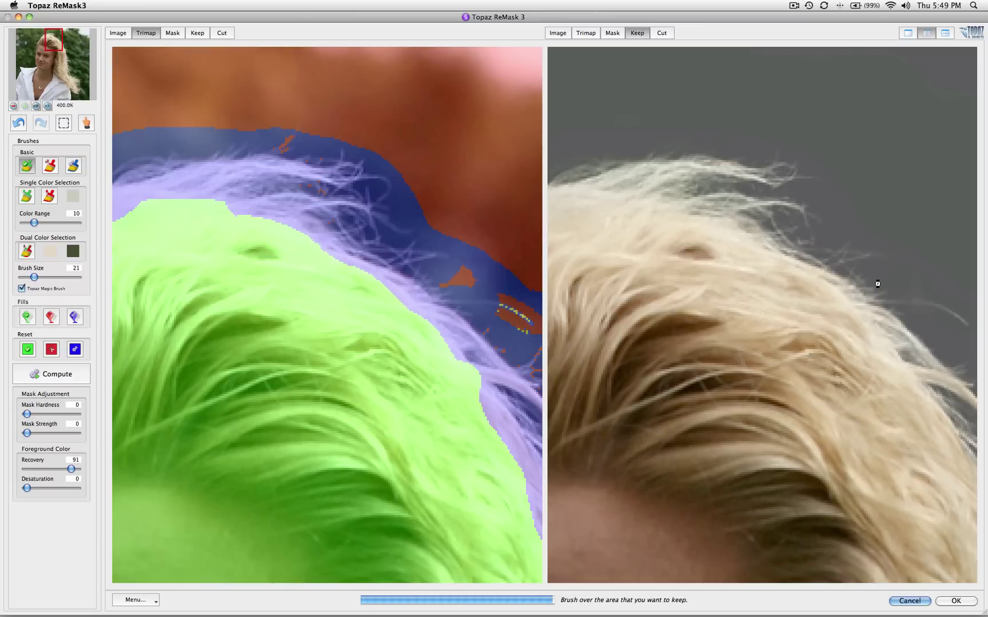
pyautogui.moveTo(827, 331); pyautogui.dragTo(739, 330)
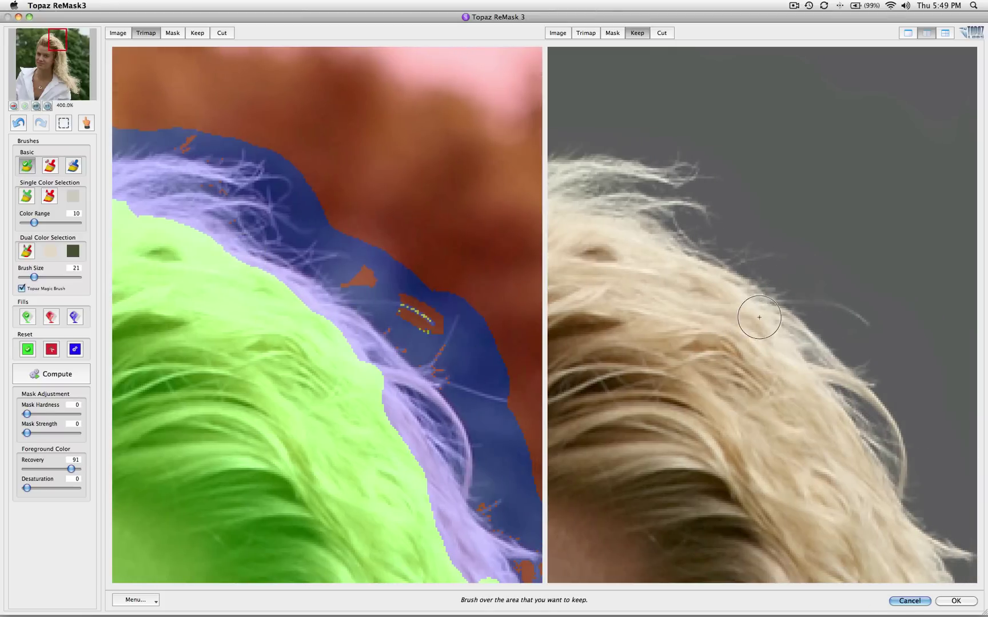
pyautogui.moveTo(688, 307); pyautogui.dragTo(786, 336)
pyautogui.hscroll(-5, 786, 336)
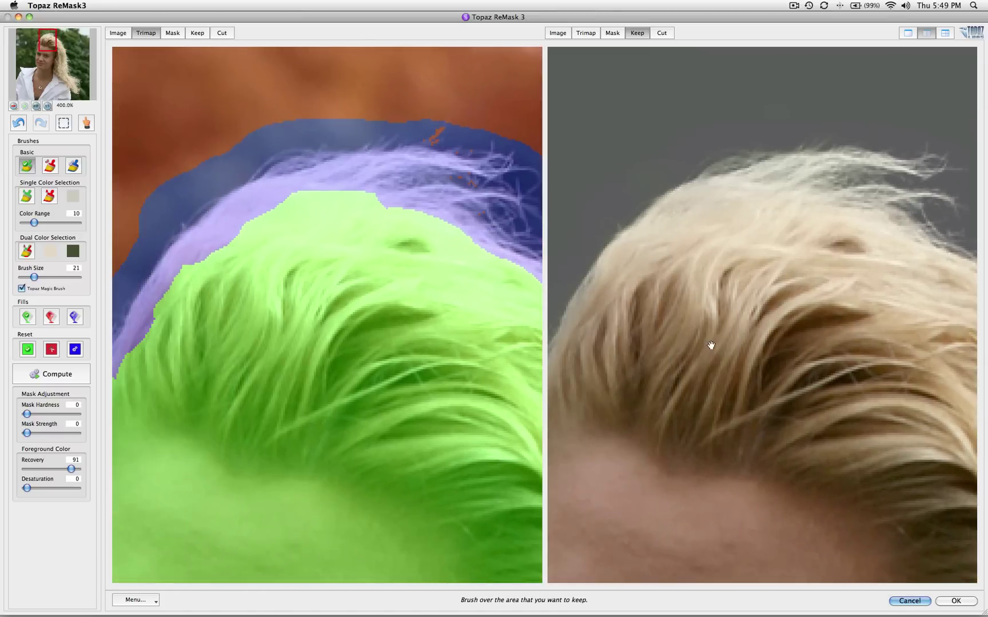
pyautogui.scroll(-3, 711, 347)
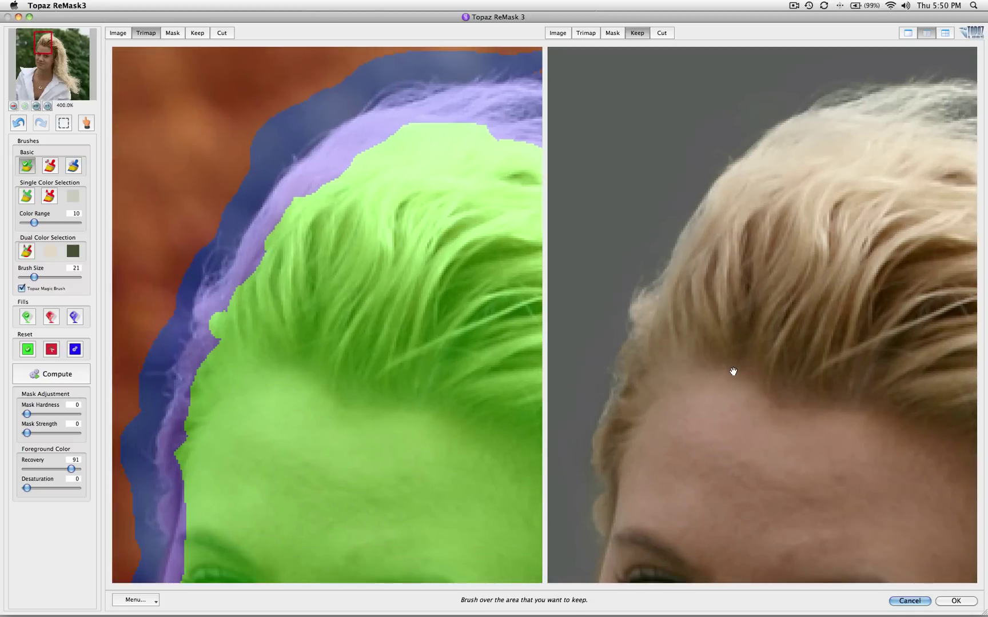
pyautogui.scroll(-2, 737, 340)
pyautogui.scroll(-1, 739, 331)
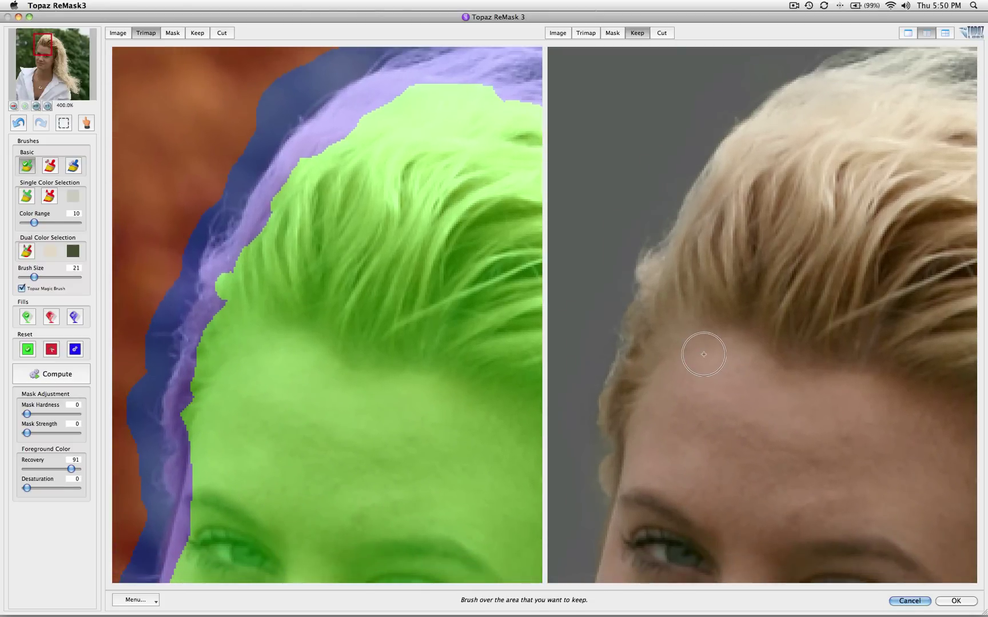
pyautogui.press('super+0')
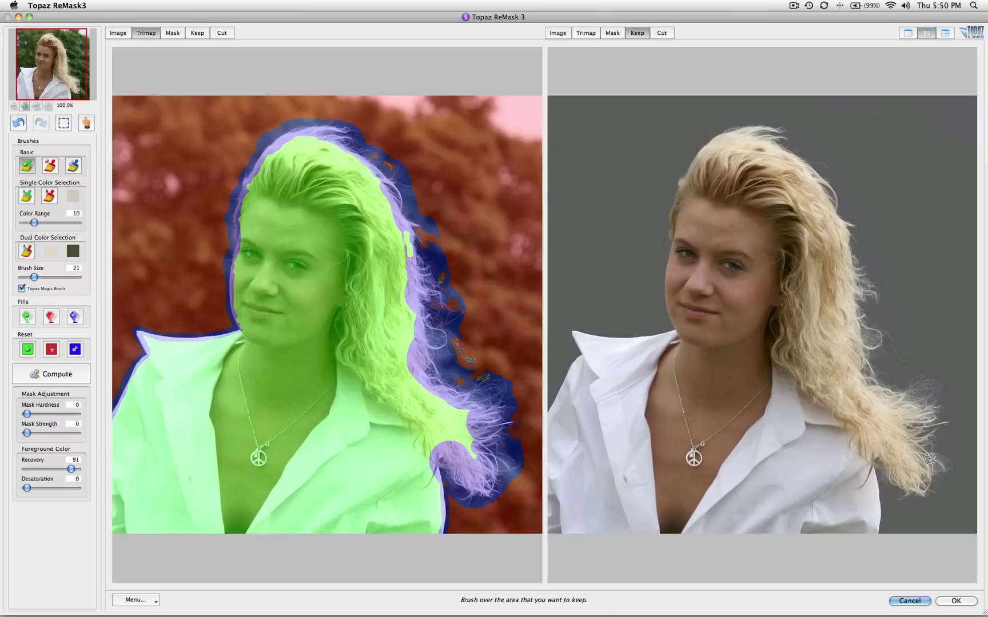
pyautogui.scroll(1, 930, 459)
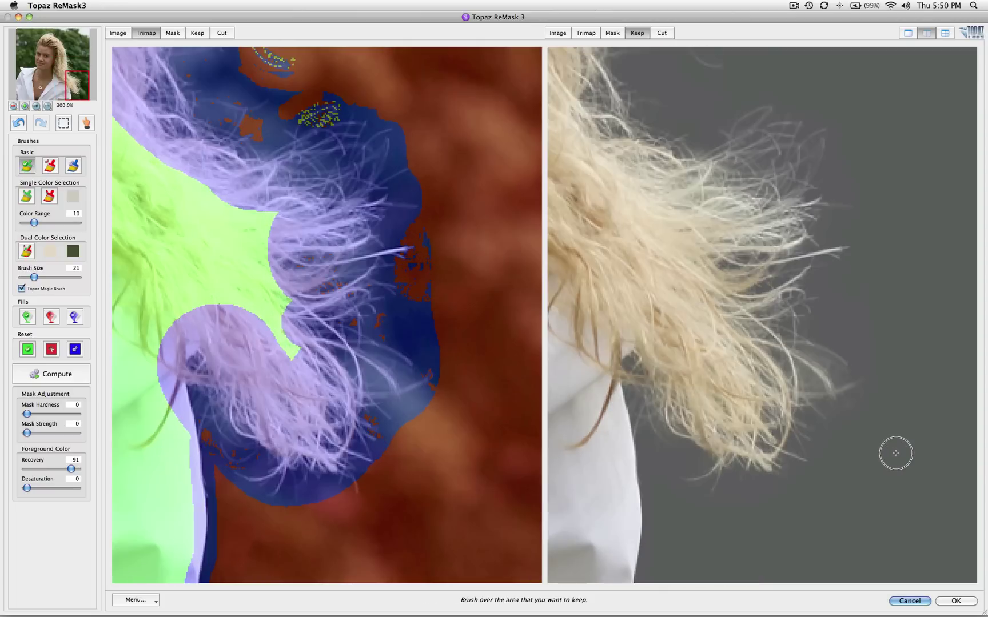
pyautogui.scroll(1, 893, 453)
pyautogui.scroll(1, 893, 455)
pyautogui.scroll(3, 796, 409)
pyautogui.hscroll(-3, 803, 411)
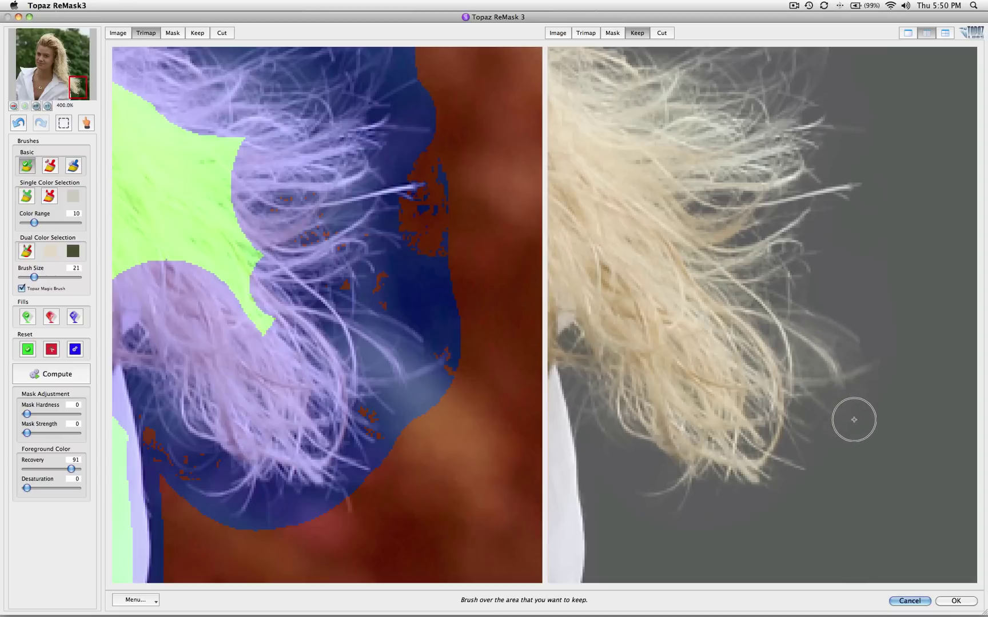
# Step: Paint the stray strands on the right with the blue Compute brush
pyautogui.click(73, 167)
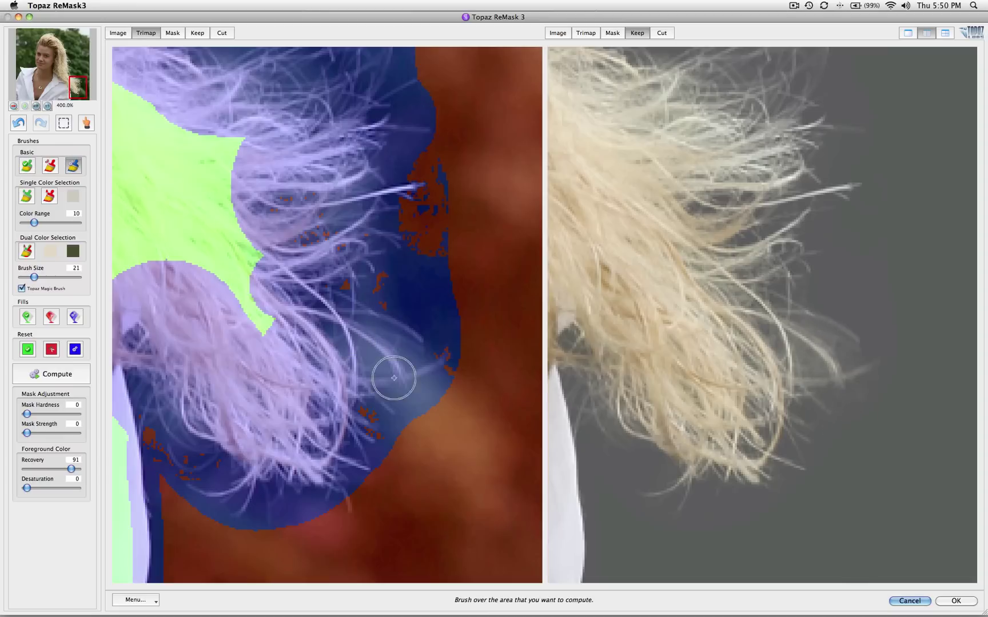
pyautogui.moveTo(393, 375)
pyautogui.mouseDown()
pyautogui.moveTo(434, 358)
pyautogui.moveTo(388, 385)
pyautogui.moveTo(364, 419)
pyautogui.moveTo(390, 351)
pyautogui.moveTo(436, 351)
pyautogui.moveTo(332, 326)
pyautogui.moveTo(343, 374)
pyautogui.moveTo(319, 321)
pyautogui.moveTo(435, 352)
pyautogui.mouseUp()
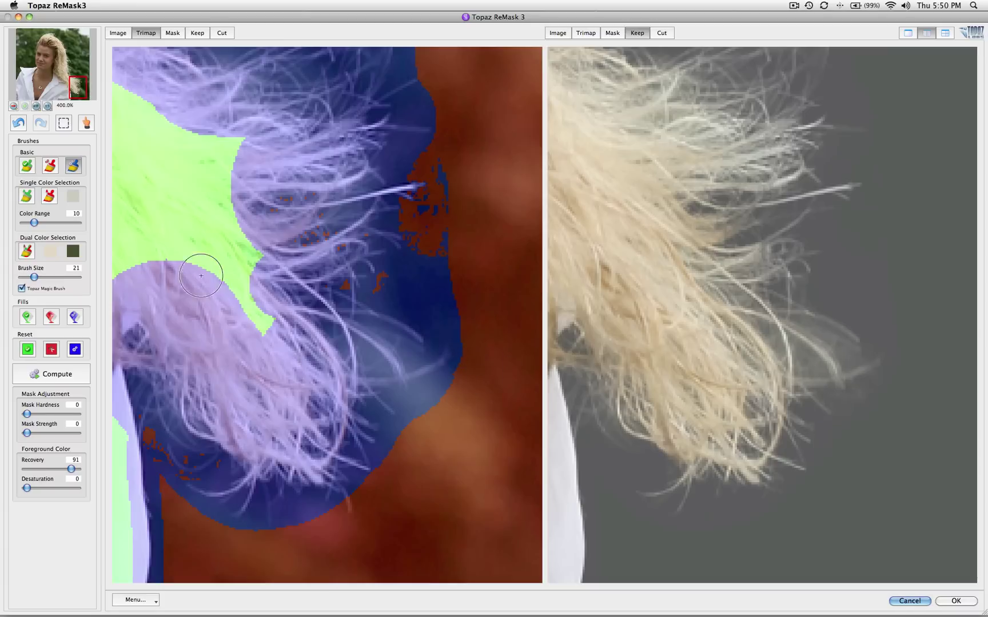
# Step: Eyedrop the green backdrop with the red Single Color brush and brush it out at size 46
pyautogui.click(48, 197)
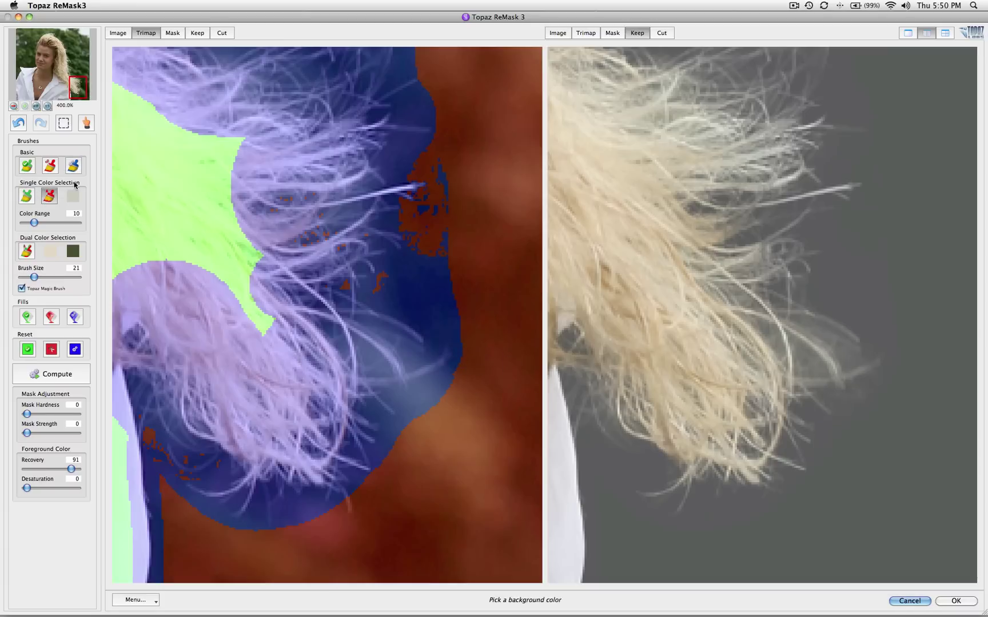
pyautogui.click(379, 348)
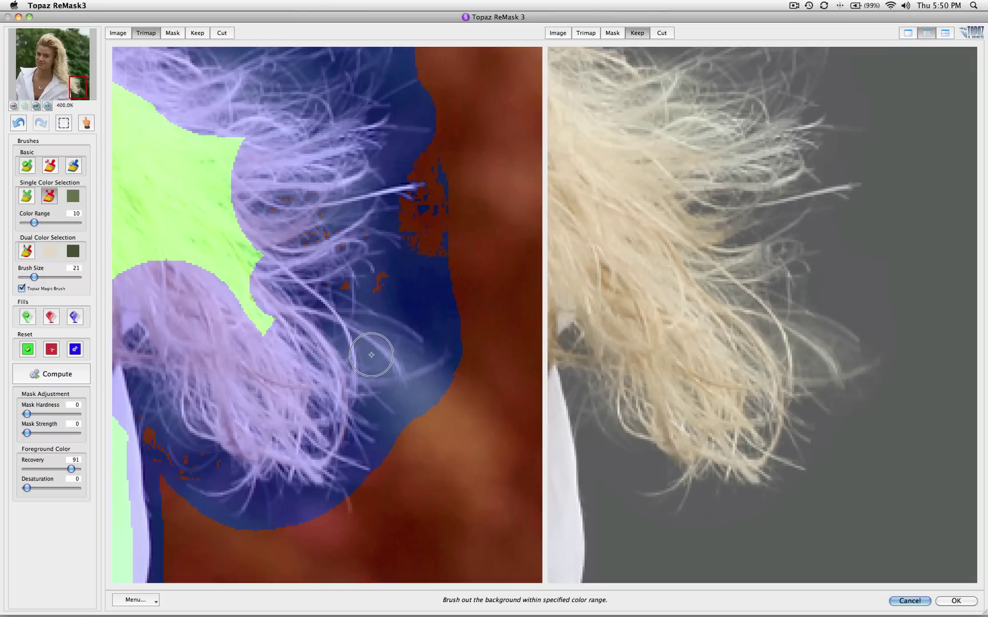
pyautogui.press(']')
pyautogui.press(']')
pyautogui.press(']')
pyautogui.moveTo(363, 340)
pyautogui.mouseDown()
pyautogui.moveTo(412, 372)
pyautogui.moveTo(385, 417)
pyautogui.mouseUp()
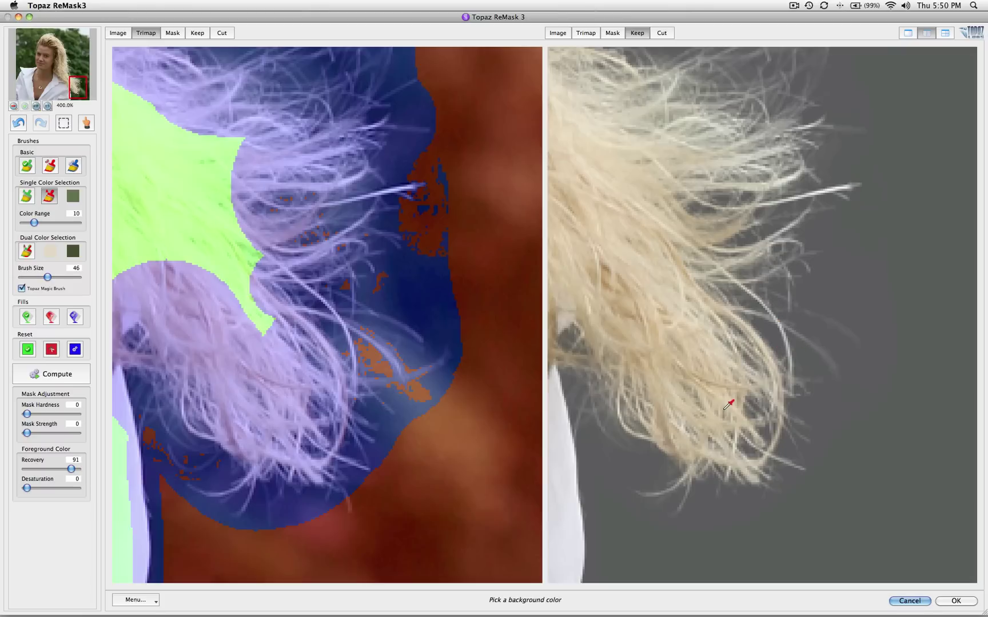
pyautogui.scroll(1, 702, 363)
pyautogui.scroll(1, 727, 386)
pyautogui.scroll(1, 742, 351)
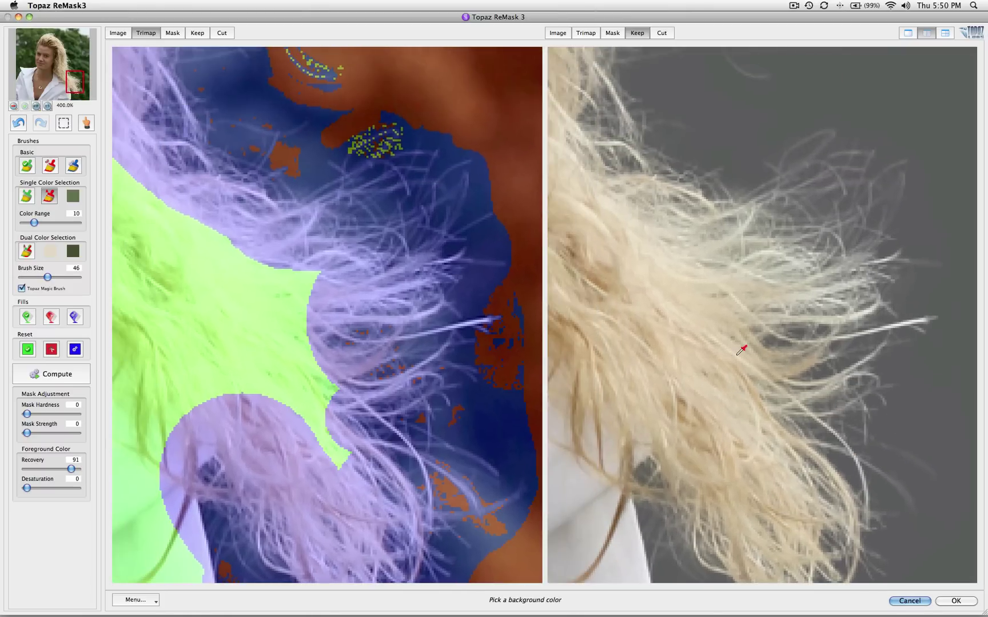
pyautogui.scroll(-3, 741, 352)
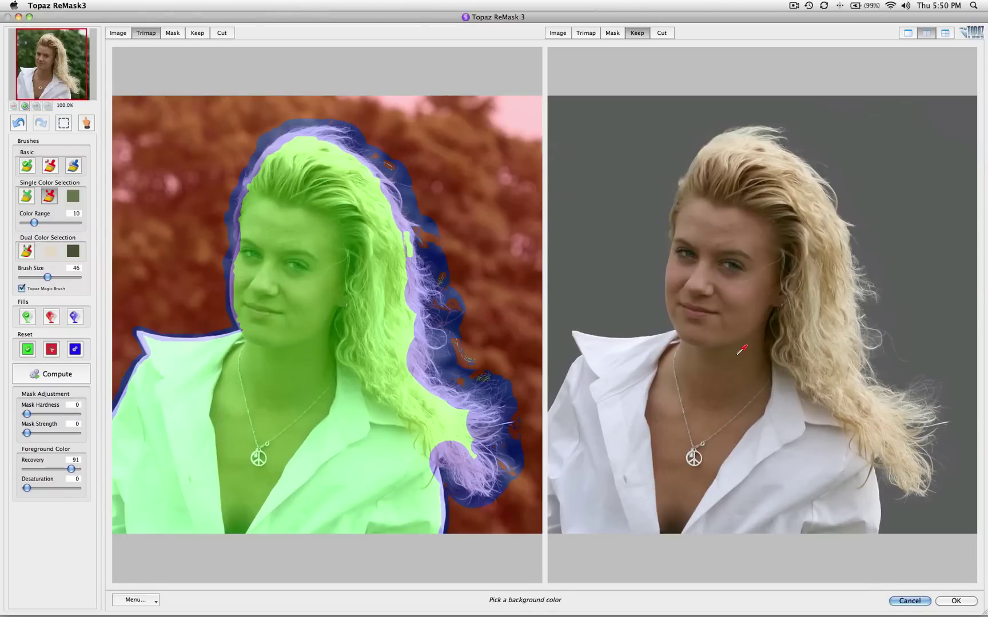
# Step: Accept the ReMask result and hide the green Background layer in Photoshop
pyautogui.click(951, 603)
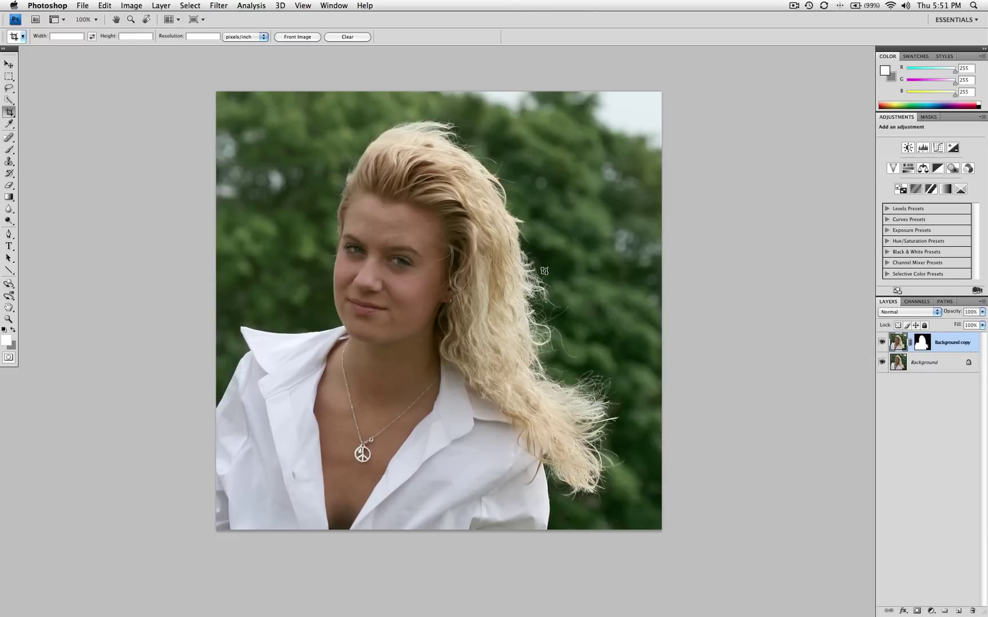
pyautogui.click(883, 362)
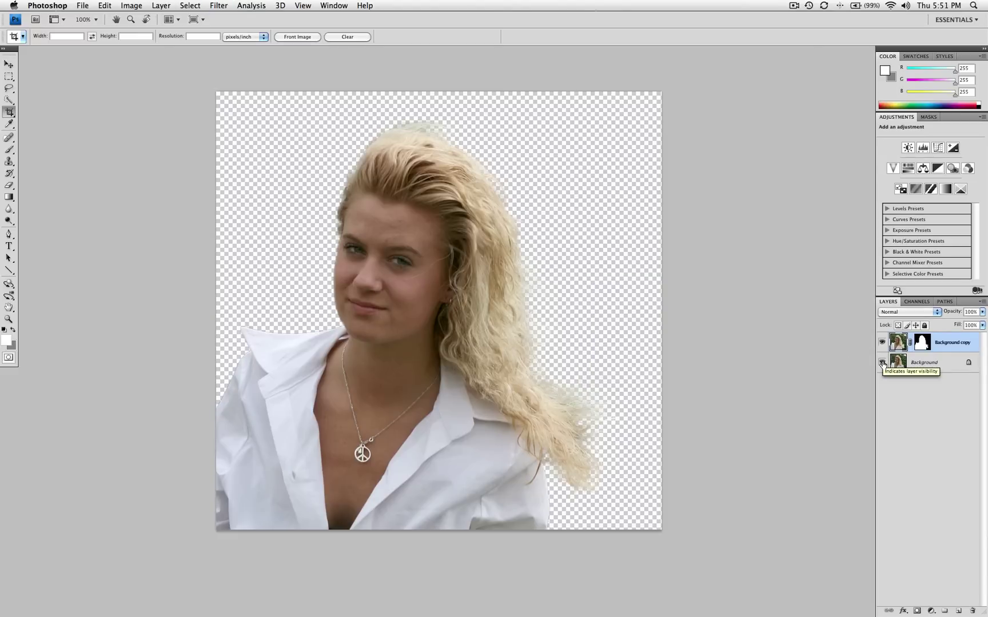
pyautogui.click(883, 362)
# Step: Create a new Layer 1 and move it below Background copy
pyautogui.click(983, 301)
pyautogui.click(925, 308)
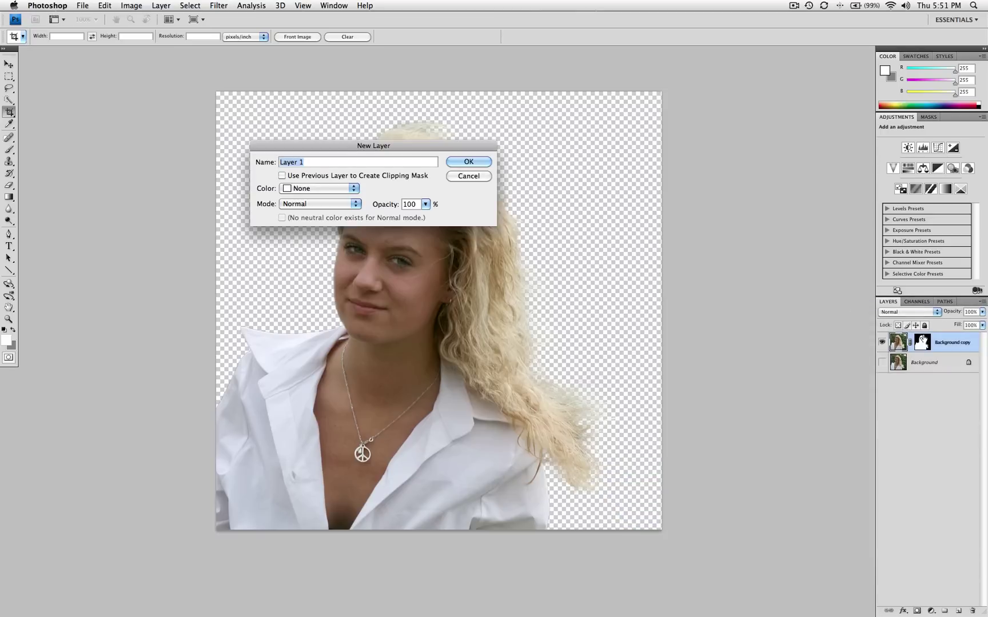
pyautogui.click(466, 162)
pyautogui.moveTo(939, 345); pyautogui.dragTo(939, 372)
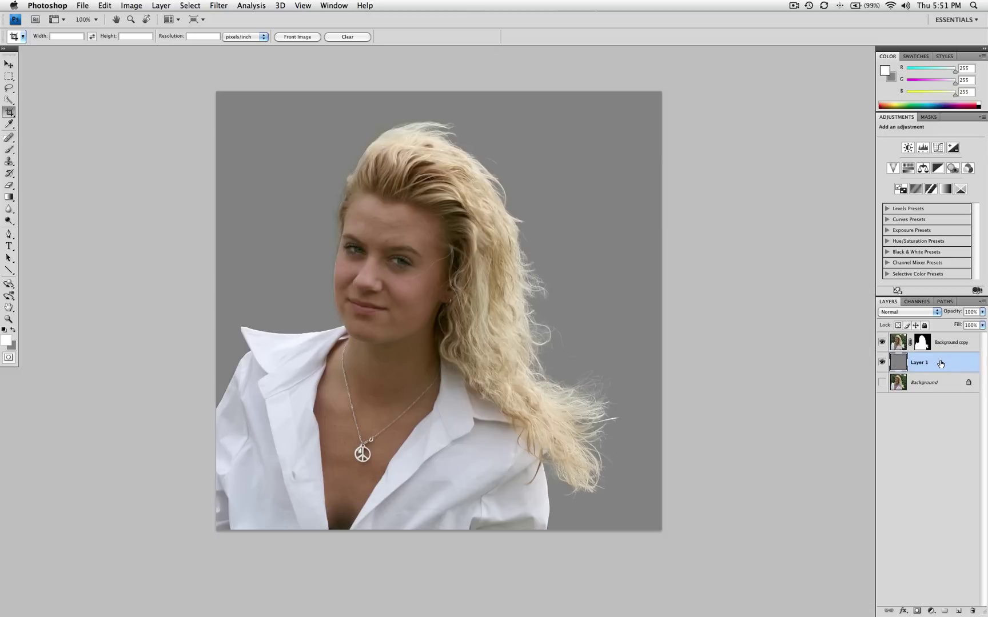
# Step: Reset default colours and fill Layer 1 with white, then with black
pyautogui.press('d')
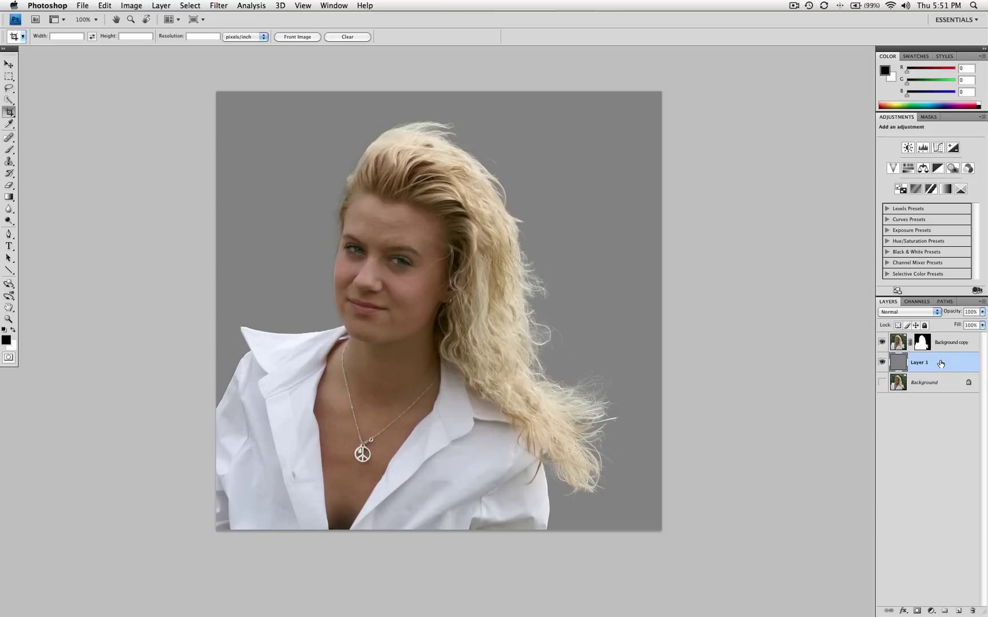
pyautogui.hotkey('ctrl', 'BackSpace')
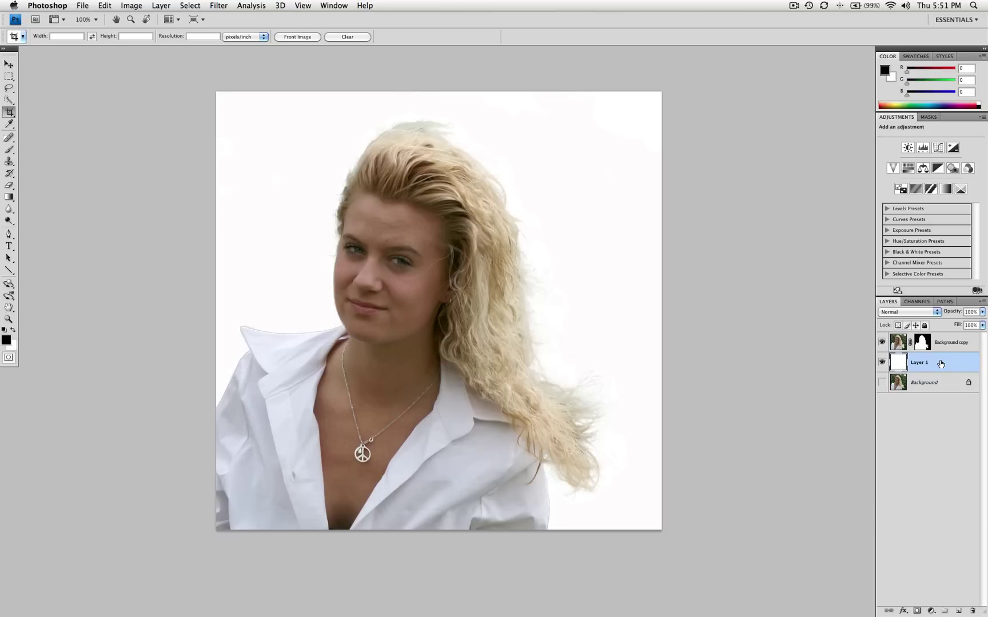
pyautogui.press('x')
pyautogui.hotkey('ctrl', 'BackSpace')
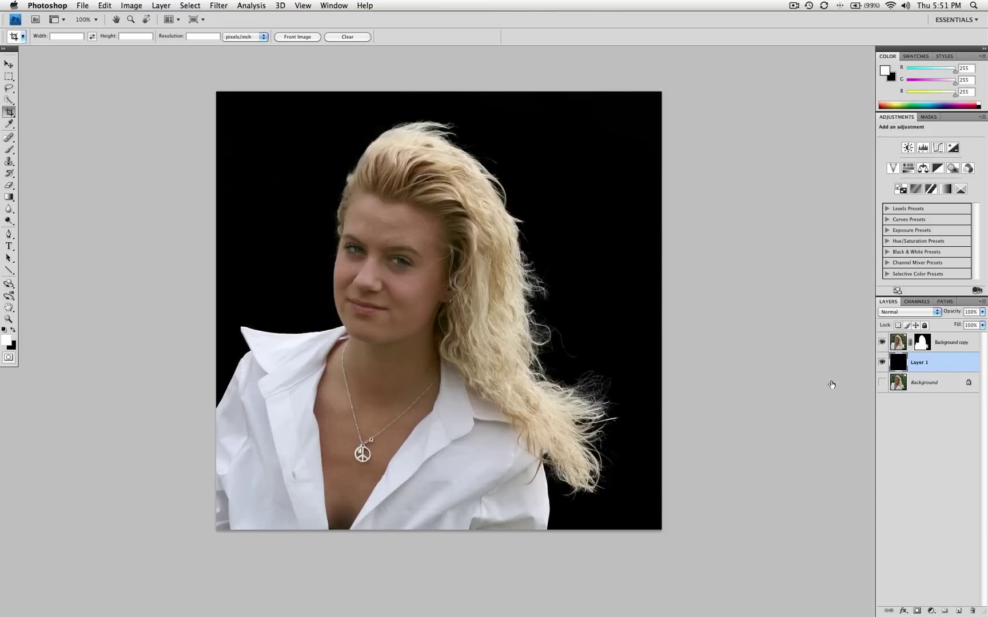
# Step: Zoom in to inspect the hair edges against black, then zoom back out
pyautogui.click(589, 402)
pyautogui.moveTo(475, 340); pyautogui.dragTo(551, 363)
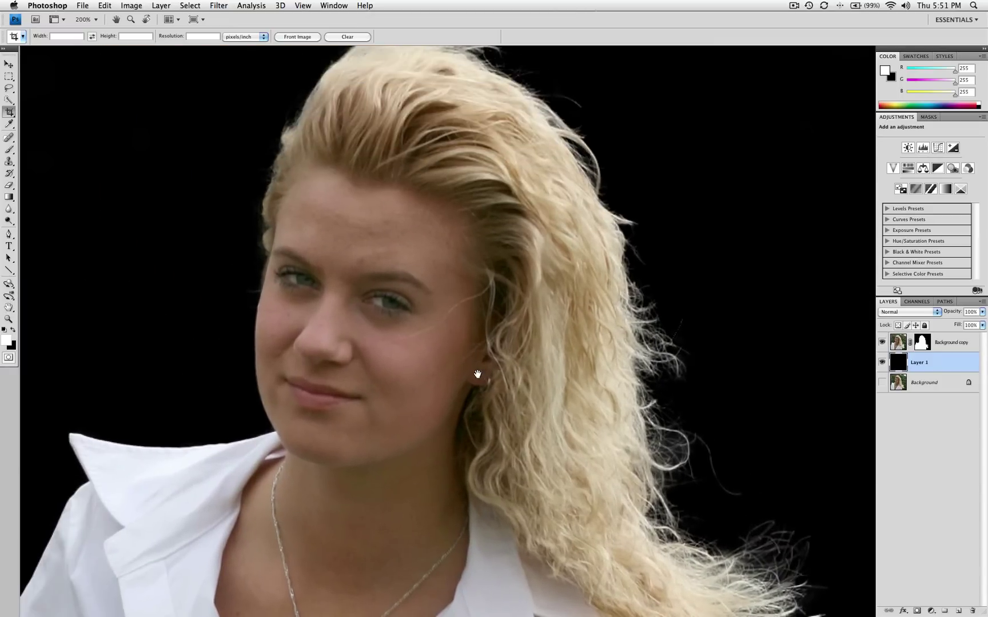
pyautogui.moveTo(477, 375)
pyautogui.mouseDown()
pyautogui.moveTo(519, 311)
pyautogui.moveTo(494, 293)
pyautogui.mouseUp()
pyautogui.press('super+minus')
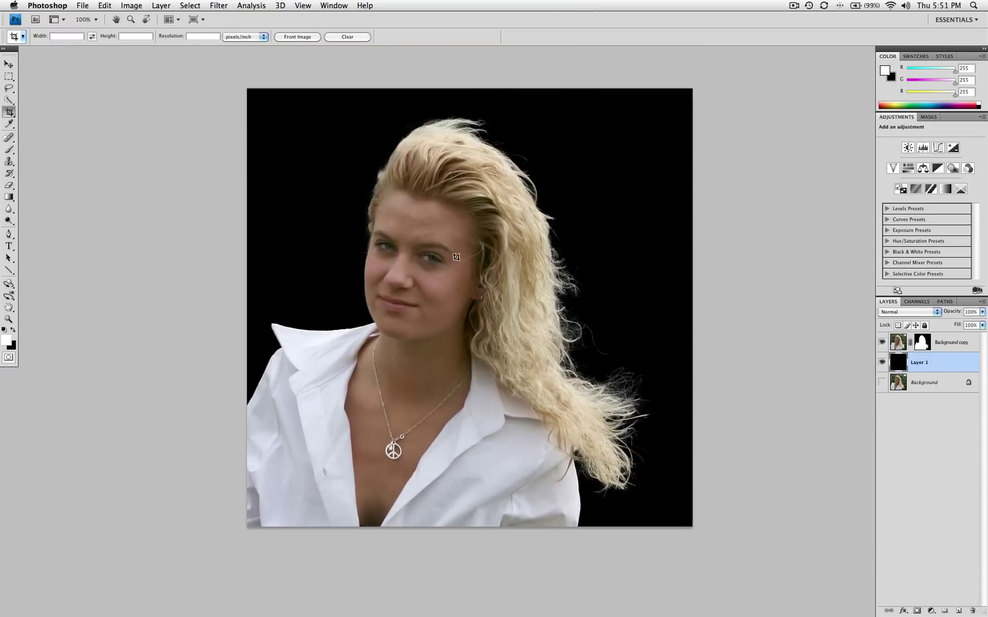